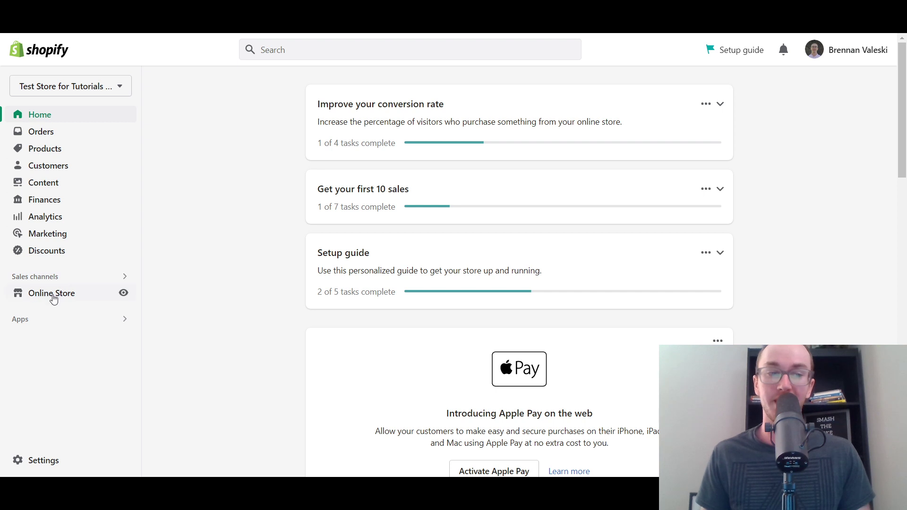
- Go to the online store's themes and open the current Dawn theme for customization
left_click(58, 295)
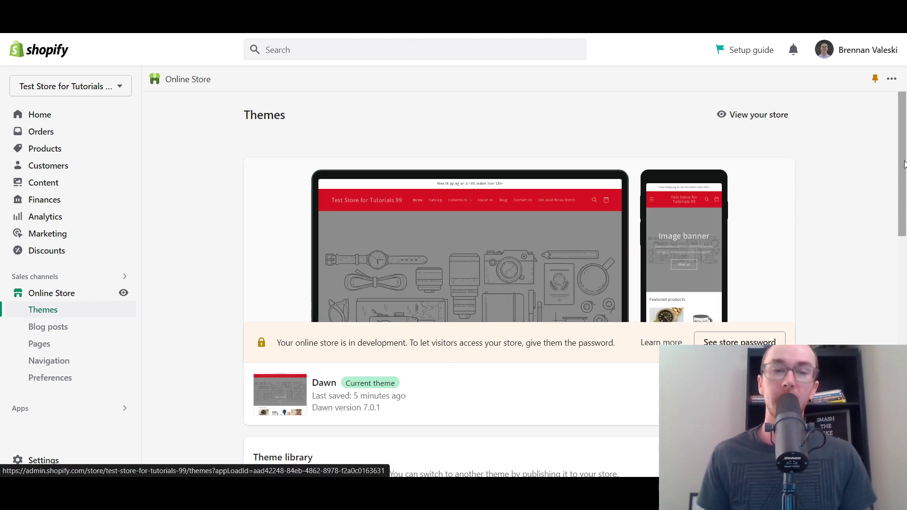
scroll(902, 172, "down", 1)
scroll(901, 174, "up", 1)
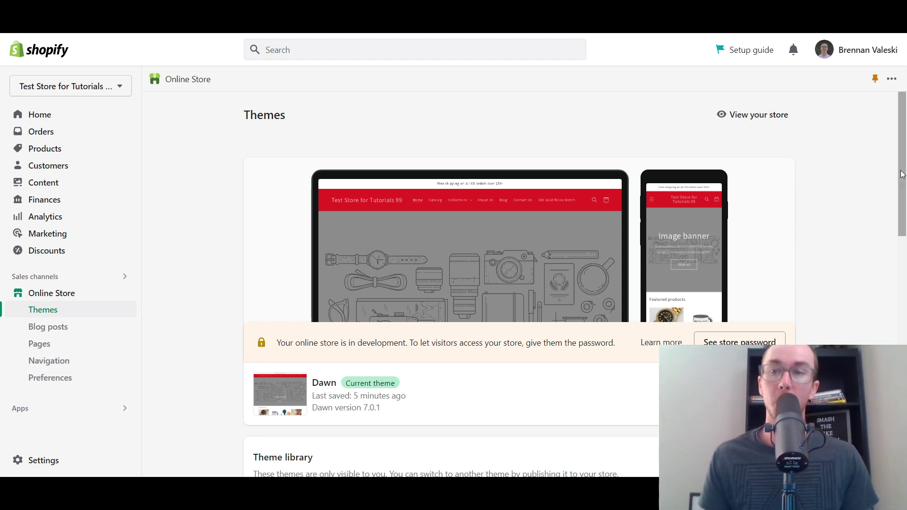
scroll(903, 172, "down", 1)
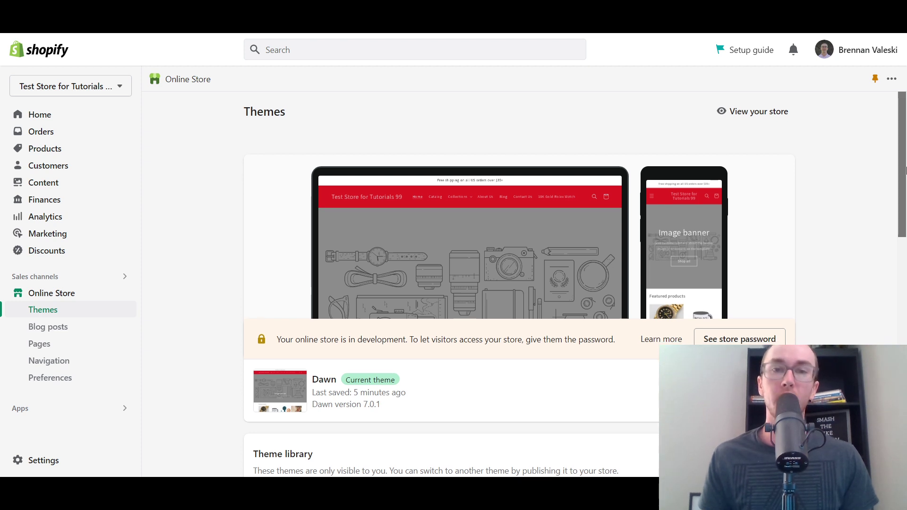
scroll(903, 172, "down", 10)
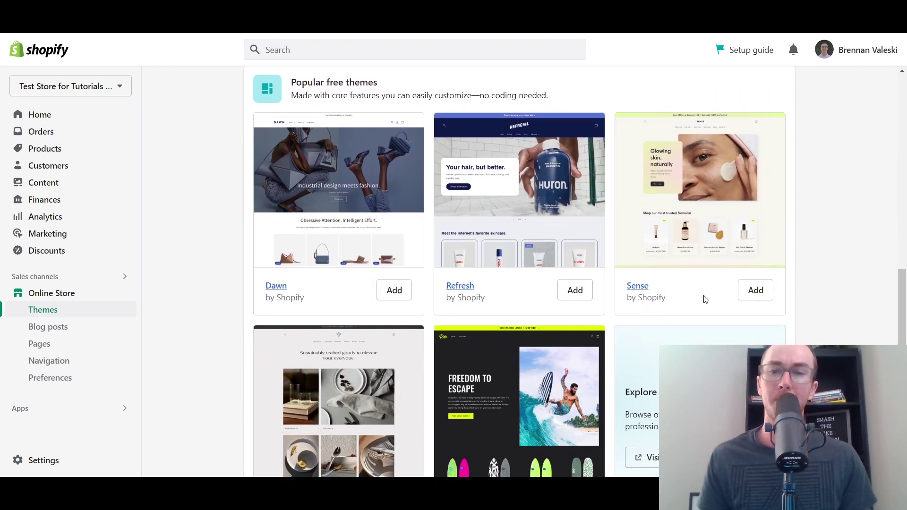
scroll(705, 300, "down", 2)
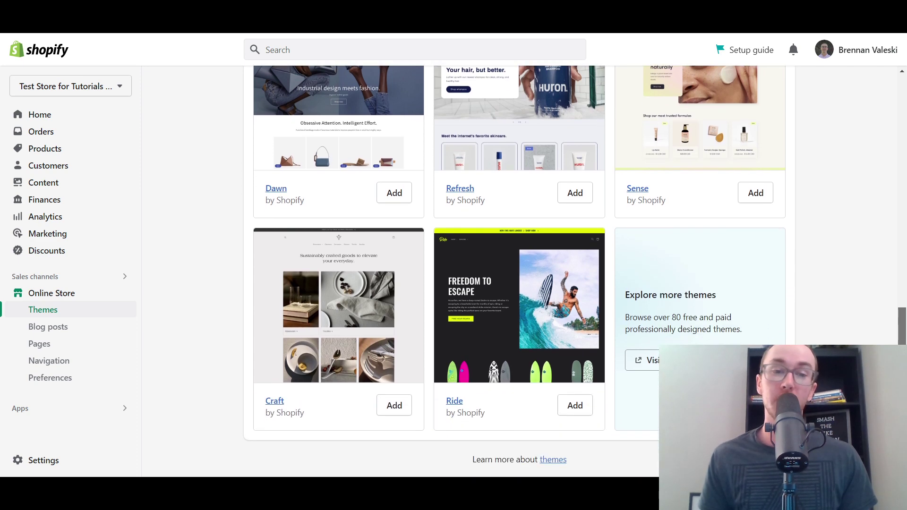
scroll(895, 317, "up", 4)
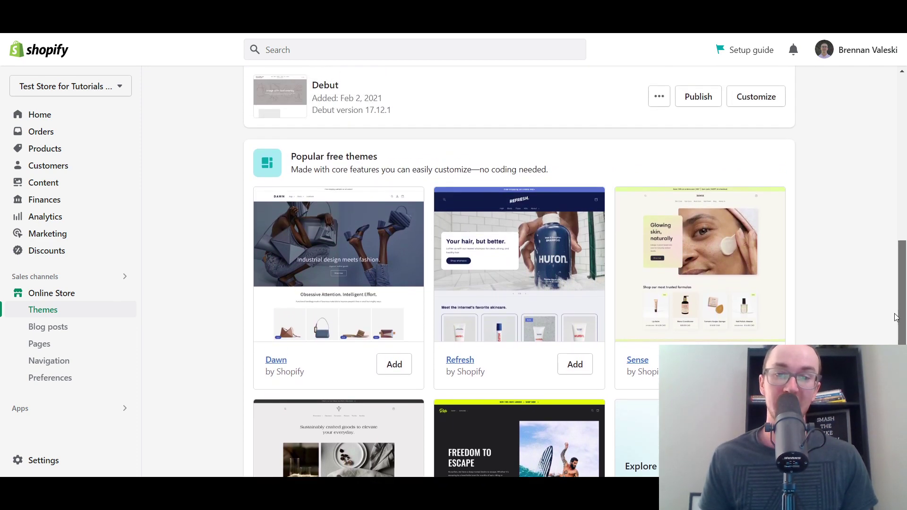
scroll(702, 248, "up", 7)
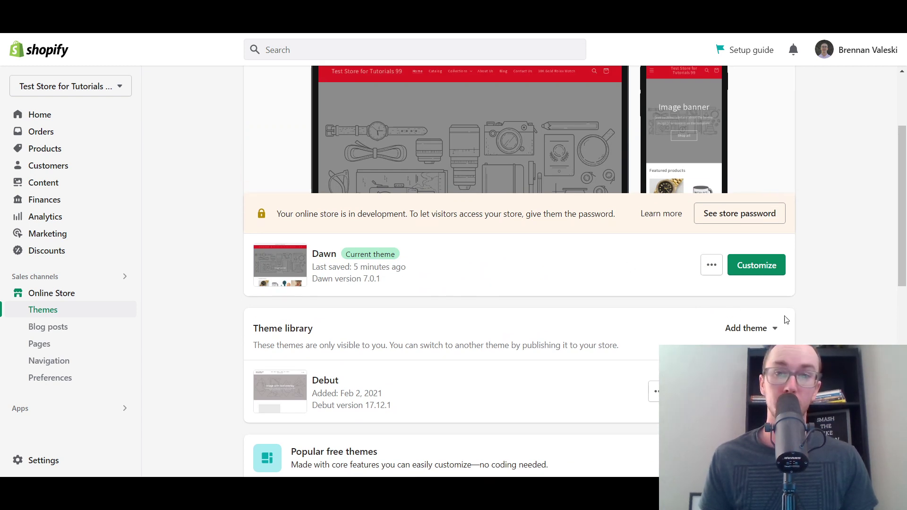
left_click(756, 273)
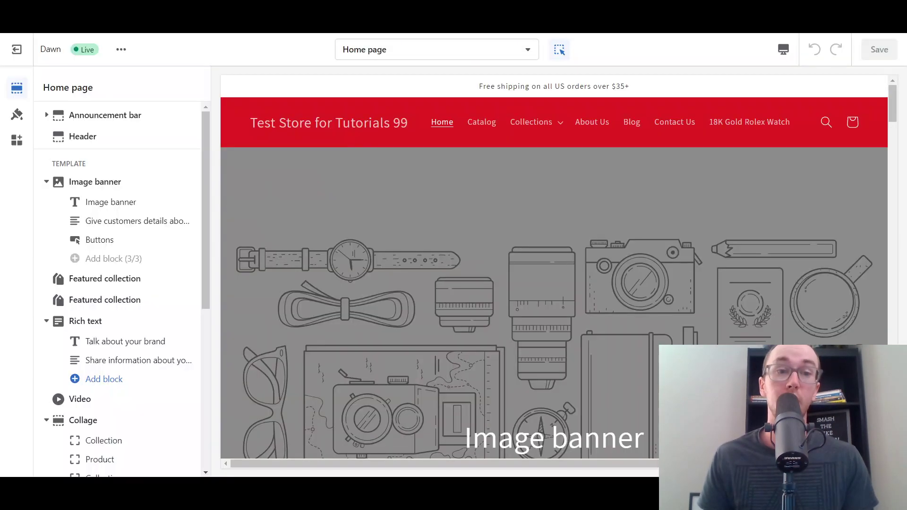
- Open the home page's Header section and set its color scheme to Background 1
left_click(89, 136)
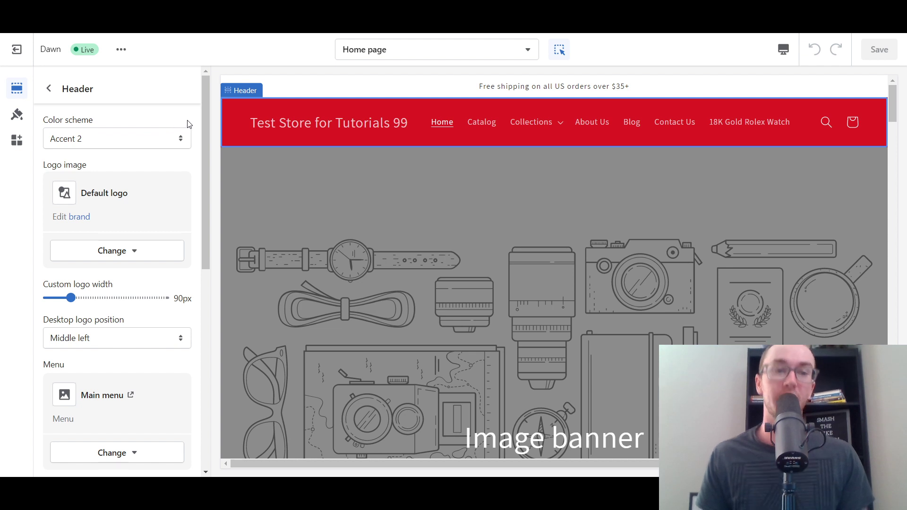
left_click(133, 138)
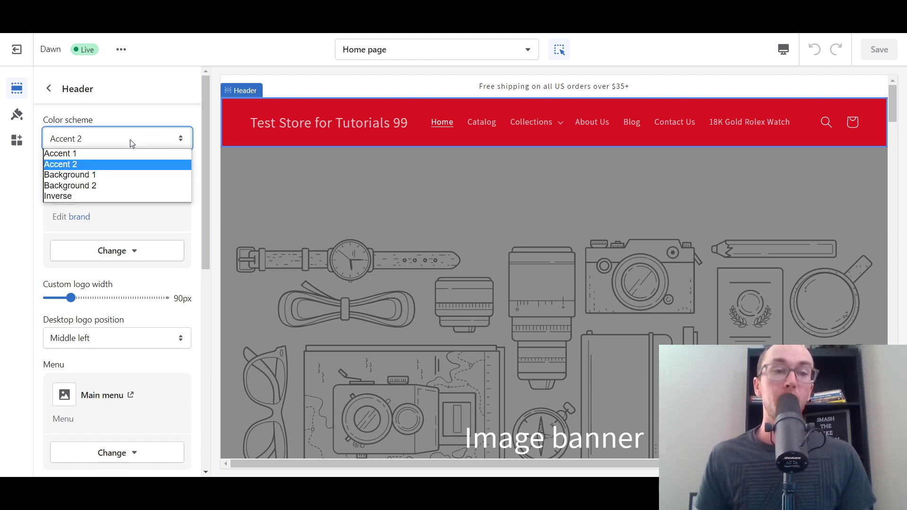
left_click(117, 175)
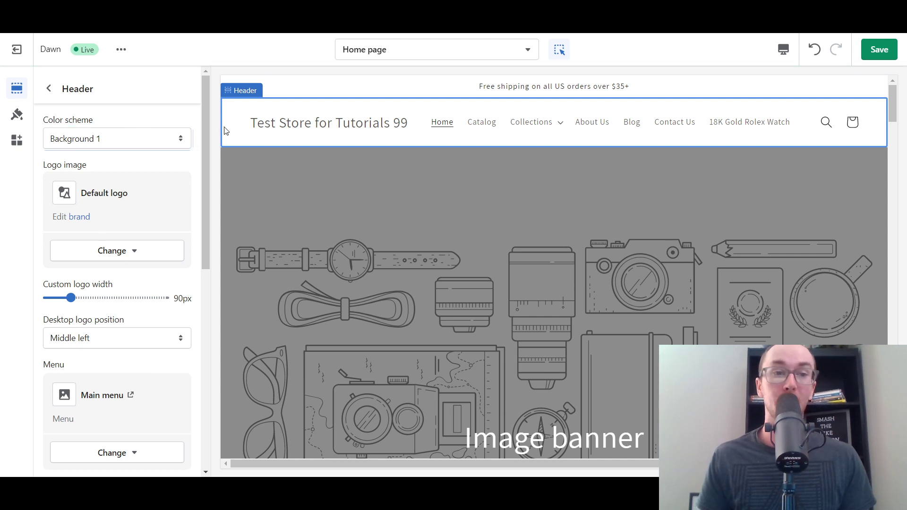
- Set the header's color scheme to Accent 1
left_click(118, 139)
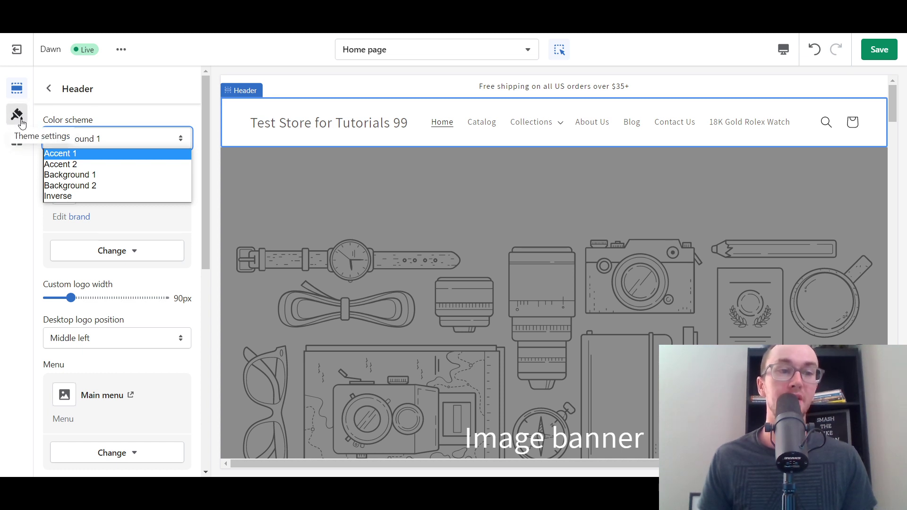
left_click(106, 153)
left_click(107, 142)
left_click(101, 164)
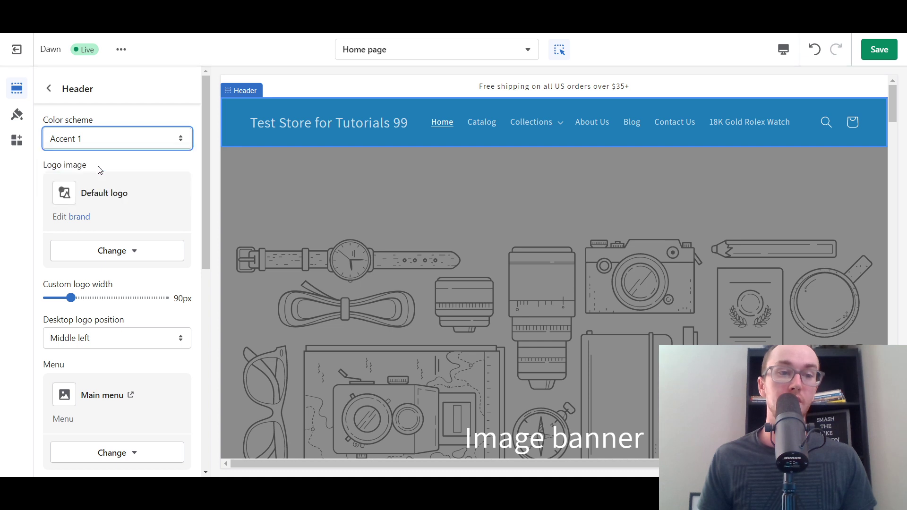
left_click(140, 138)
key("Escape")
key("Up")
left_click(151, 113)
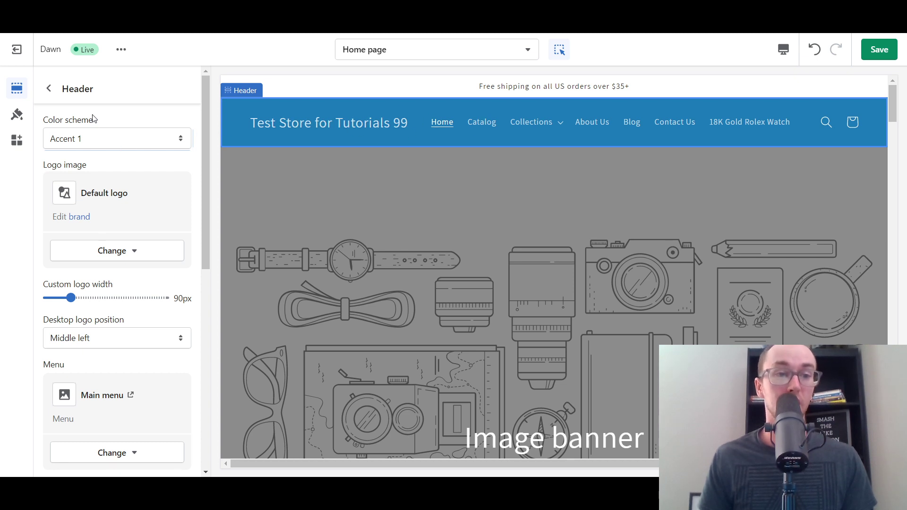
- Open the theme settings and expand the color options
left_click(16, 118)
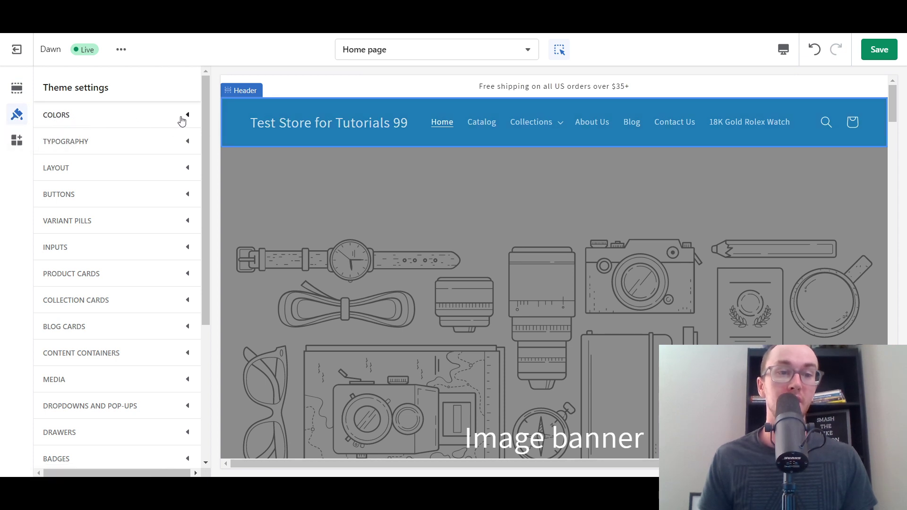
left_click(183, 119)
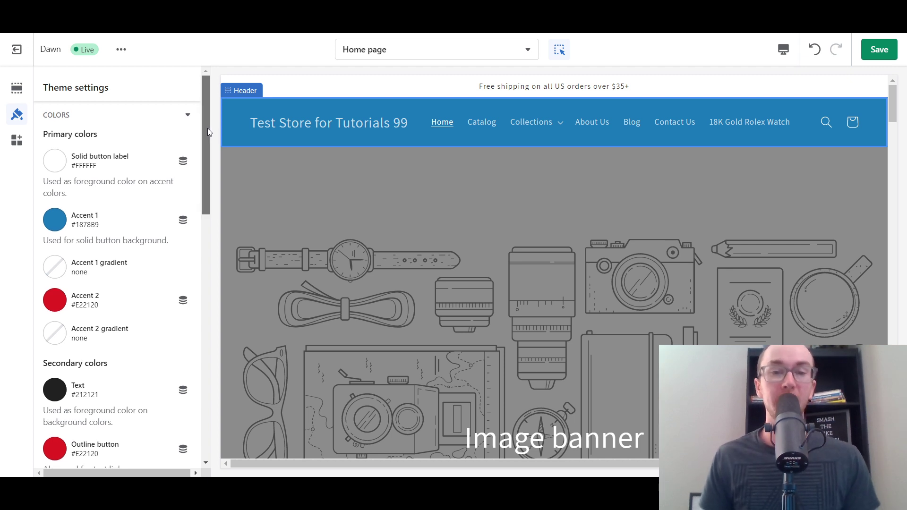
mouse_move(208, 128)
left_mouse_down()
mouse_move(199, 312)
mouse_move(203, 137)
left_mouse_up()
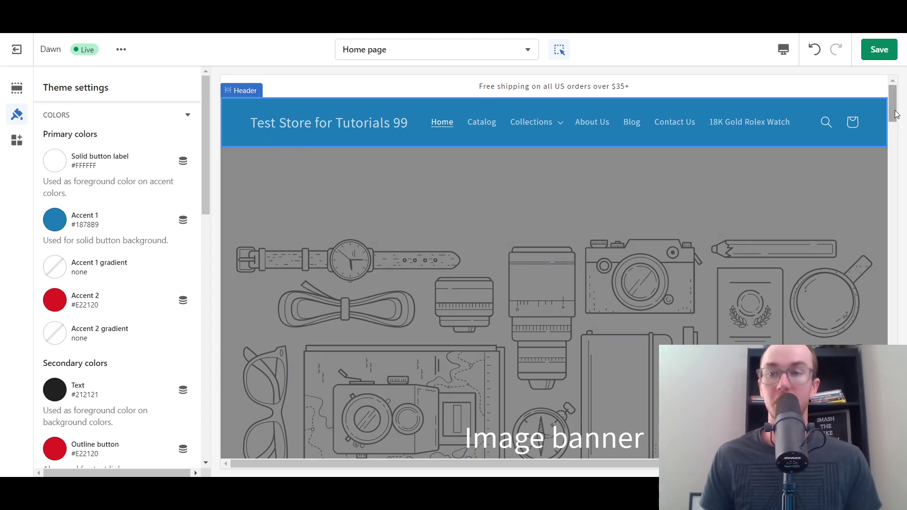
- Examine the home page preview from the header to the featured products to see where the theme colors are used
left_click_drag(896, 113, 888, 141)
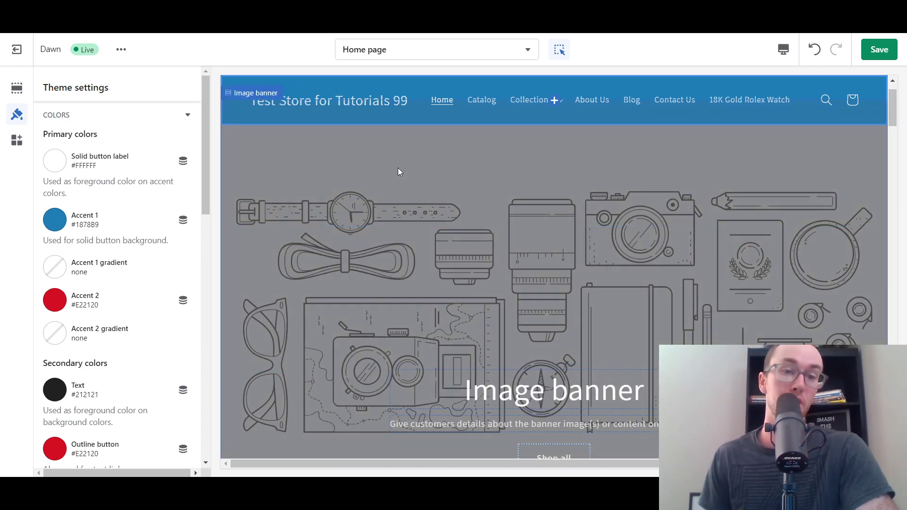
scroll(397, 168, "down", 5)
scroll(372, 224, "down", 5)
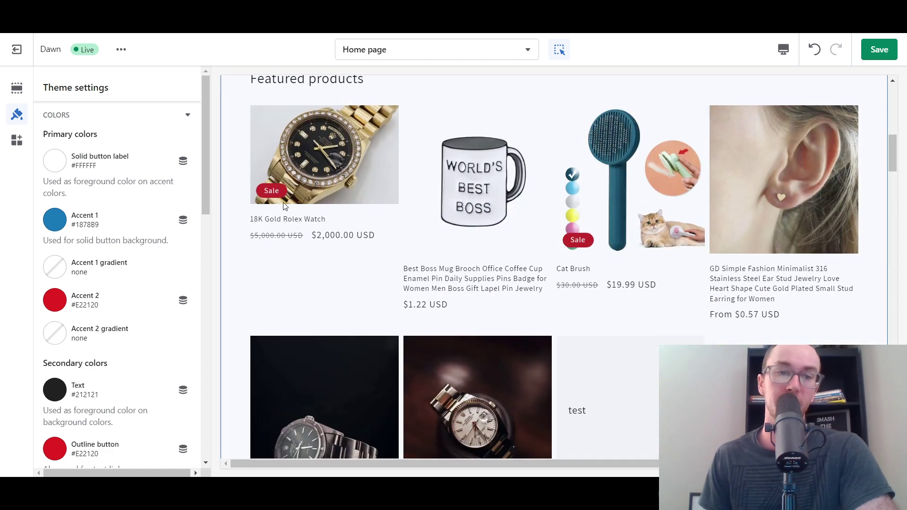
scroll(240, 259, "up", 1)
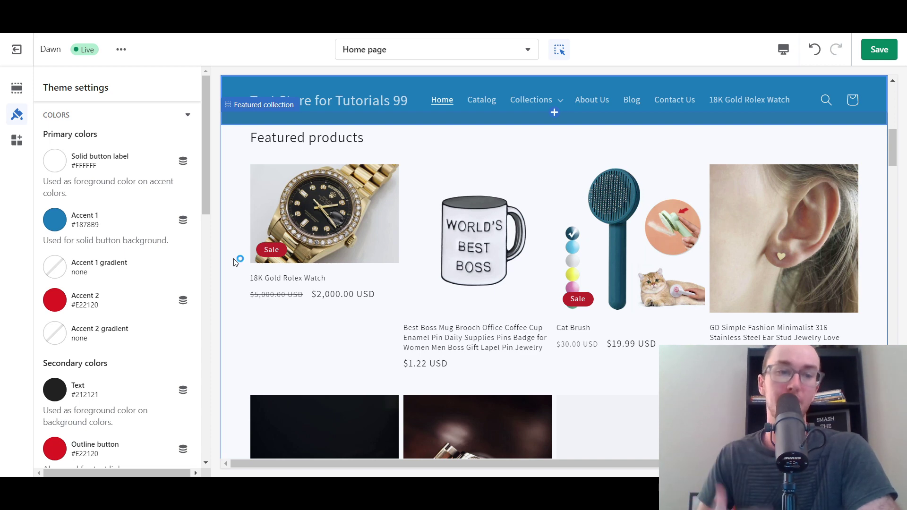
scroll(260, 247, "up", 8)
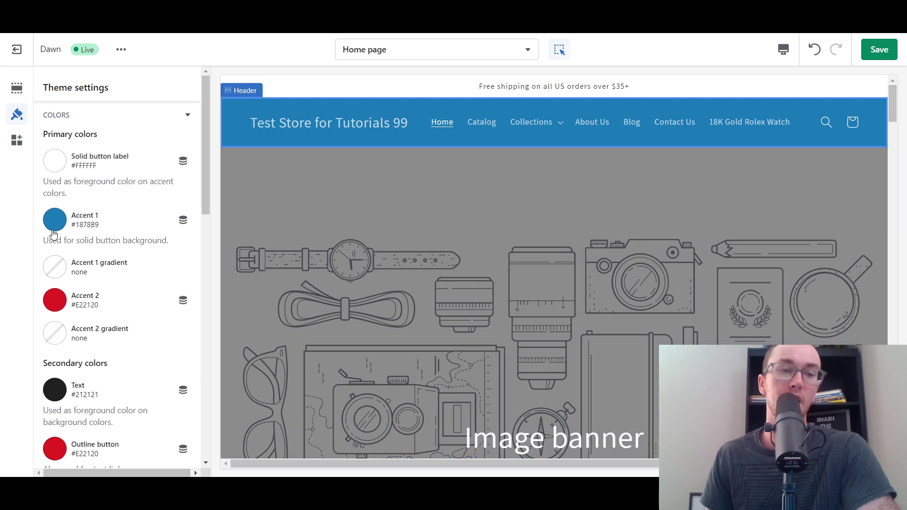
scroll(330, 216, "down", 9)
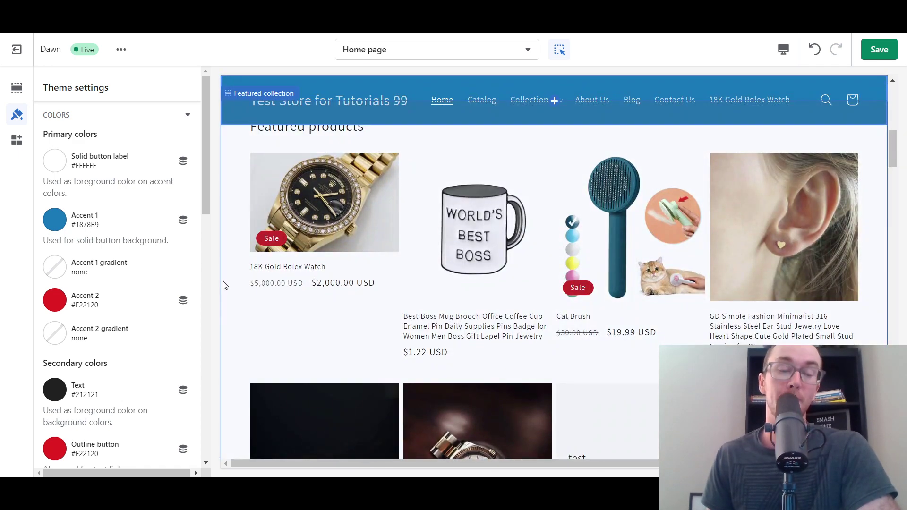
scroll(246, 269, "up", 8)
scroll(298, 283, "down", 5)
scroll(300, 280, "up", 2)
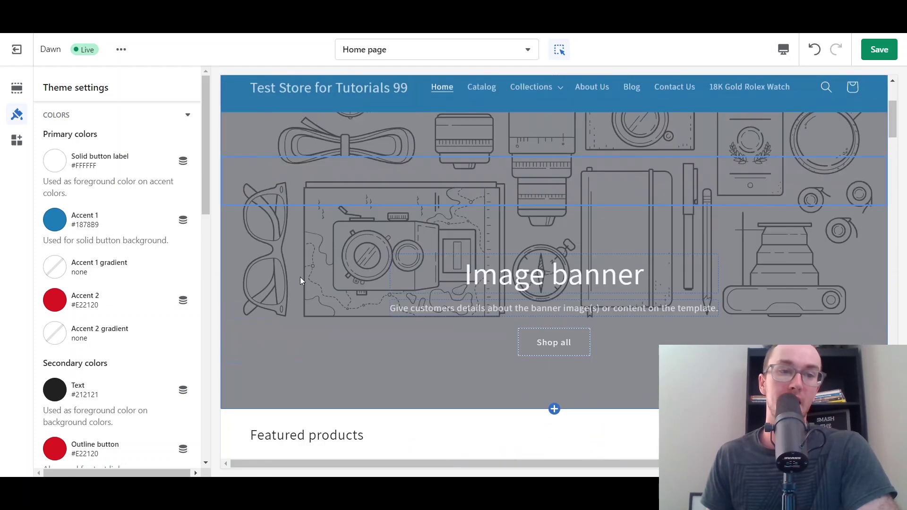
scroll(299, 280, "up", 3)
- Try a magenta tone, #BC5A9F, for the Accent 1 primary color
left_click(55, 220)
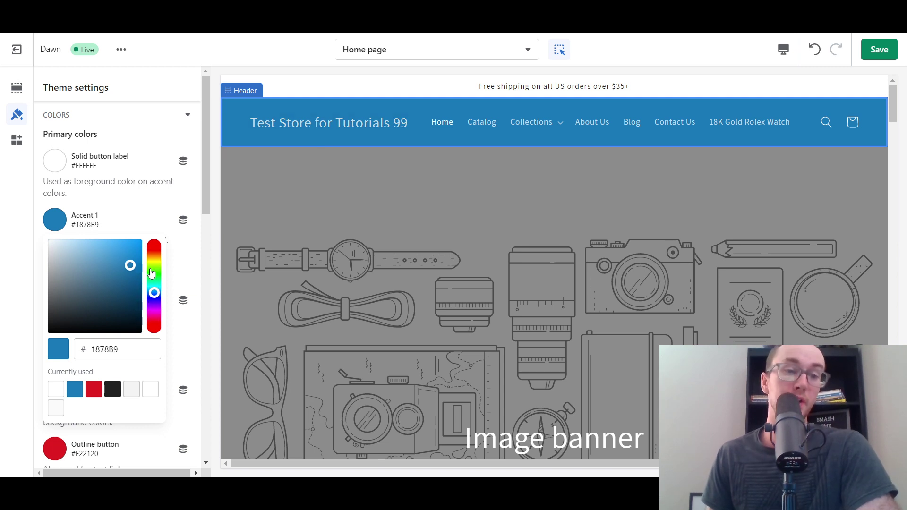
left_click(110, 201)
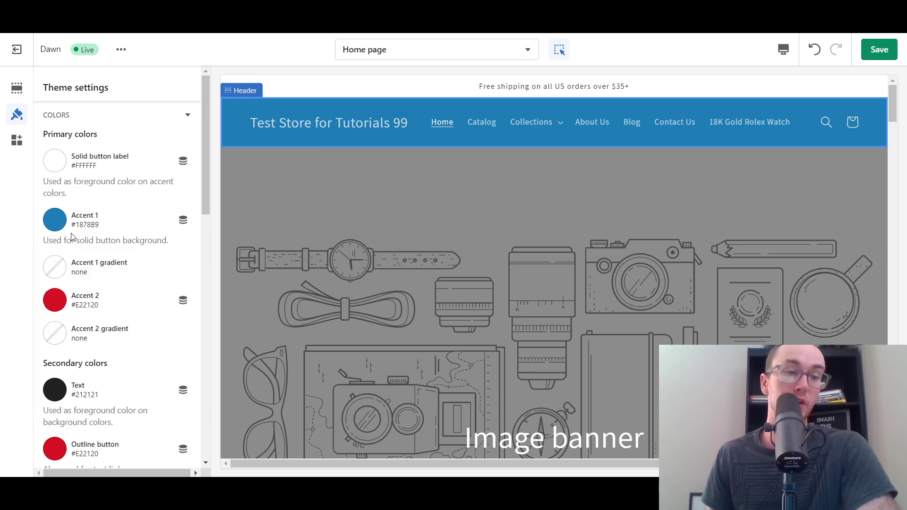
left_click(55, 222)
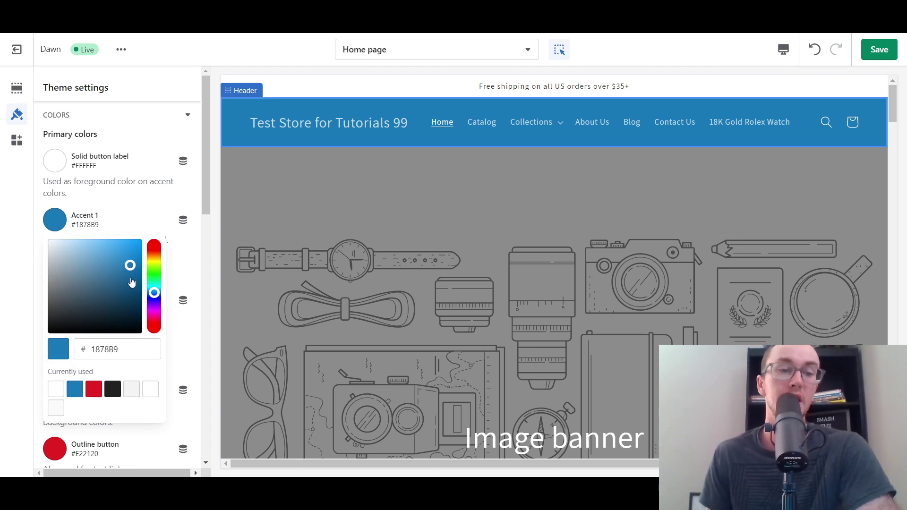
mouse_move(156, 294)
left_mouse_down()
mouse_move(154, 246)
mouse_move(158, 283)
left_mouse_up()
left_click_drag(157, 290, 97, 264)
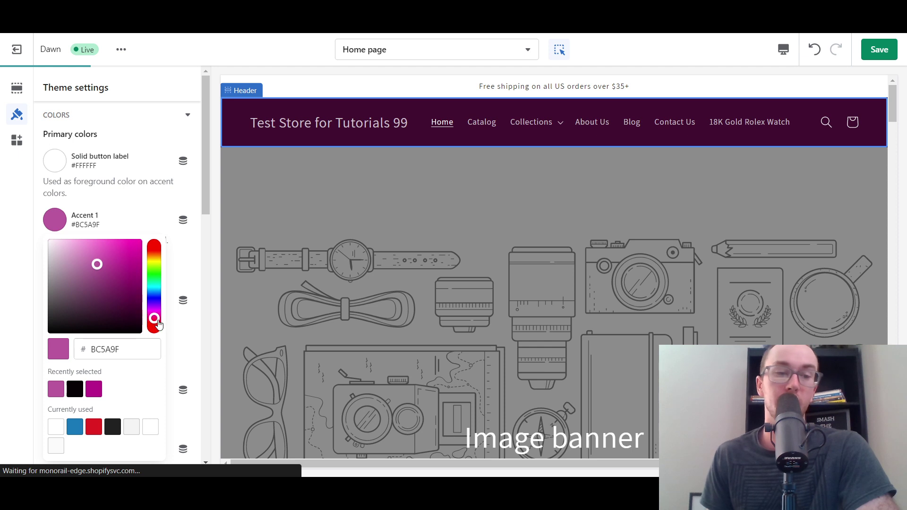
- Try a near-white tone, #FAFAFA, for the Accent 1 primary color
left_click_drag(156, 321, 154, 283)
left_click_drag(97, 264, 43, 244)
left_click(42, 245)
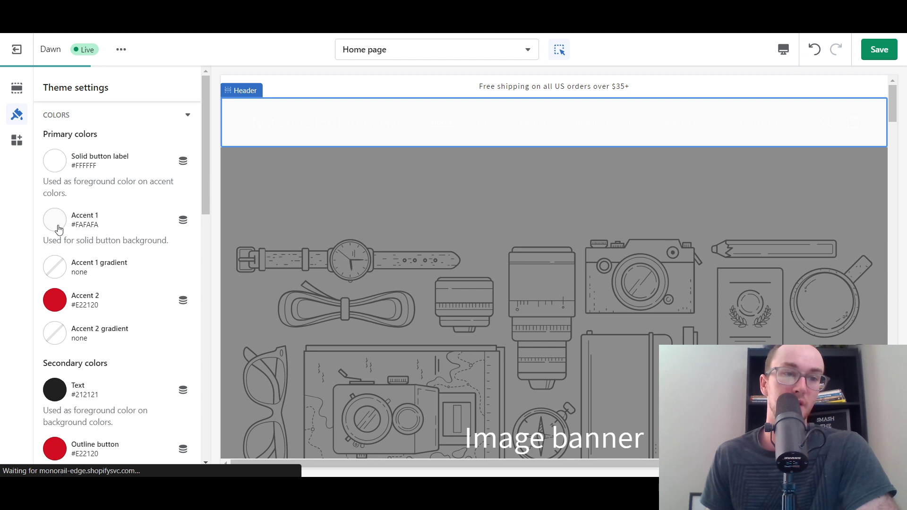
- Try dark red #6A2323 and orange #F2A332 for the Accent 1 primary color
scroll(87, 350, "down", 4)
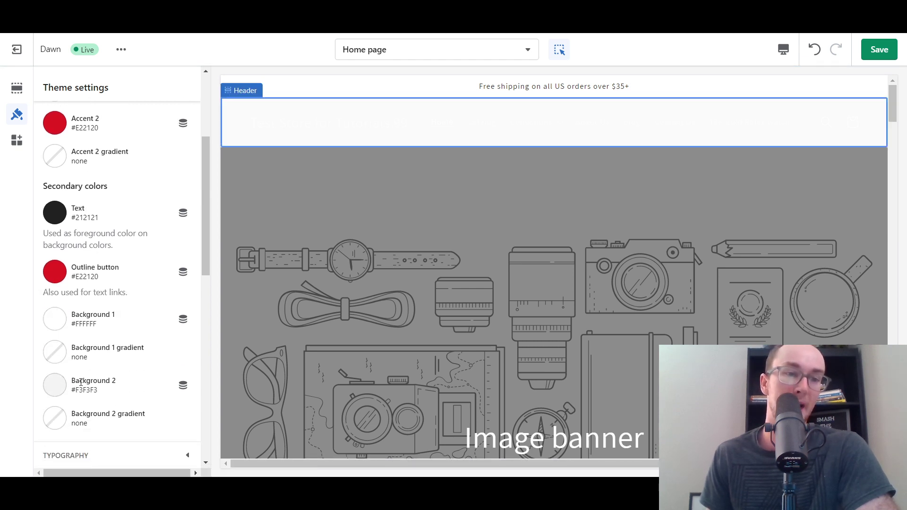
scroll(79, 384, "up", 3)
scroll(80, 384, "up", 1)
left_click(64, 227)
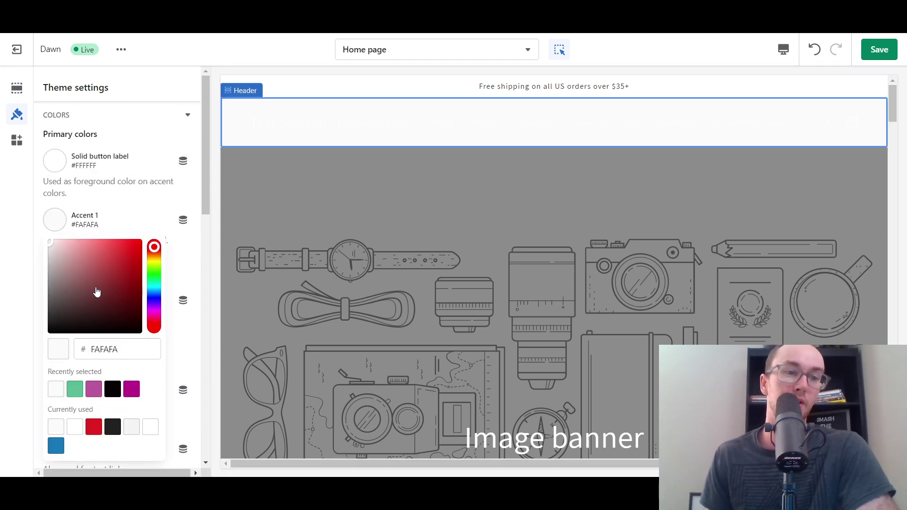
left_click_drag(97, 291, 111, 295)
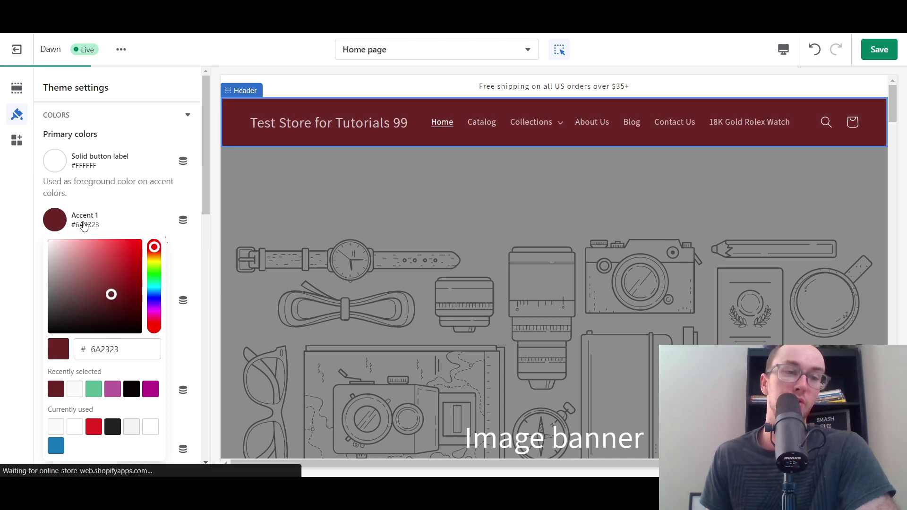
left_click_drag(135, 279, 155, 255)
left_click(155, 260)
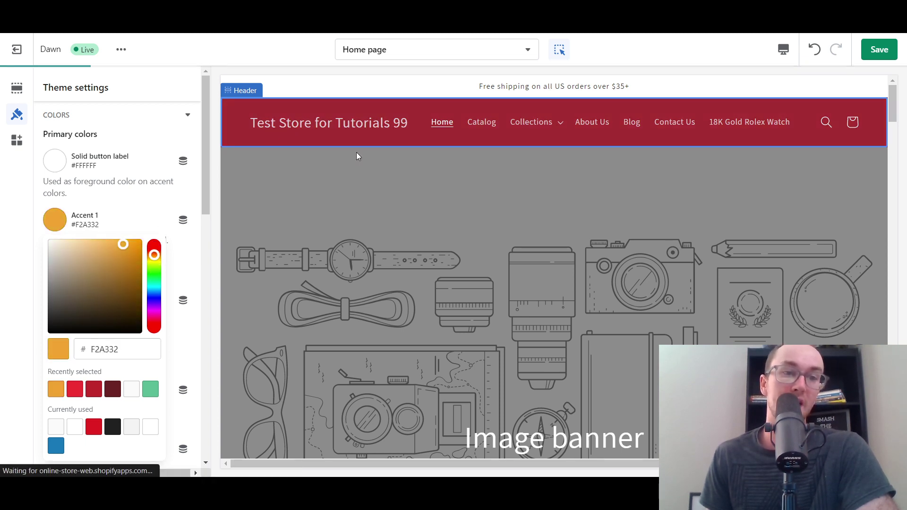
- Shift the Accent 1 hue through green #32F259 and turquoise #32F2EB, ending on blue #3291F2
left_click(155, 280)
mouse_move(155, 282)
left_mouse_down()
mouse_move(156, 256)
mouse_move(156, 281)
left_mouse_up()
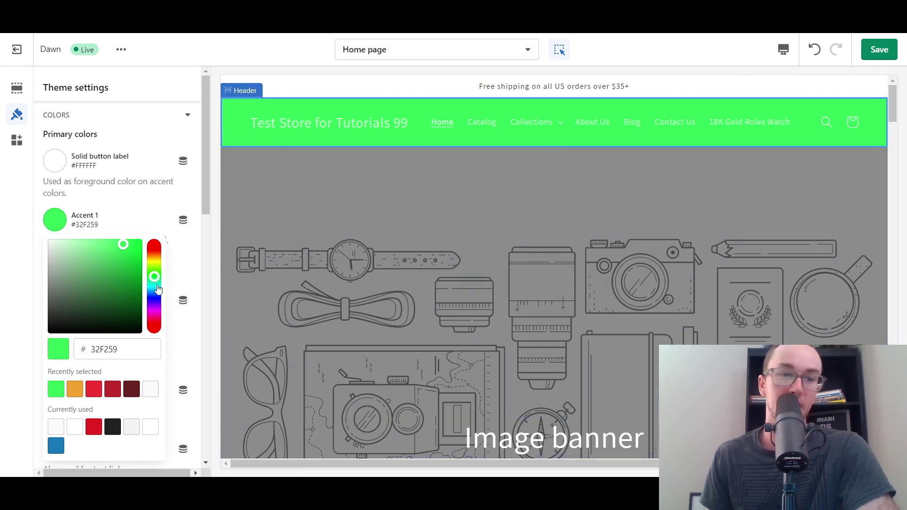
left_click(156, 289)
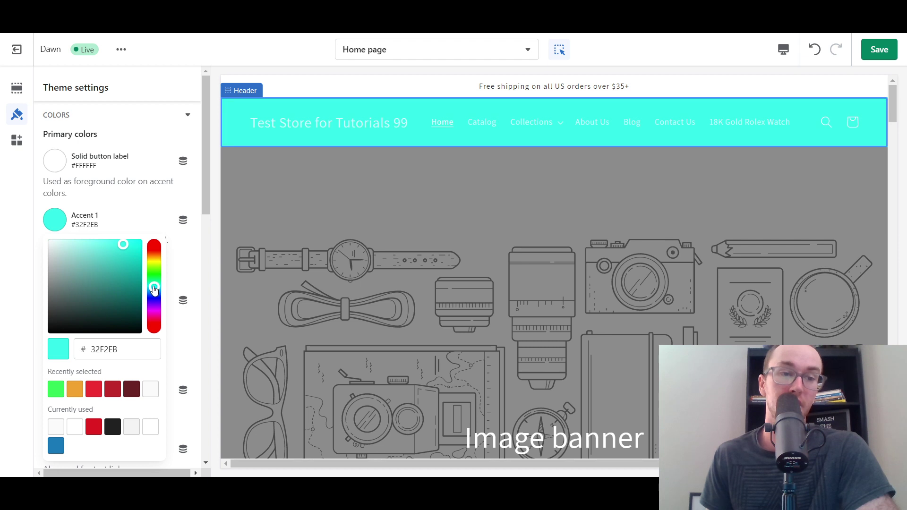
left_click_drag(155, 289, 155, 294)
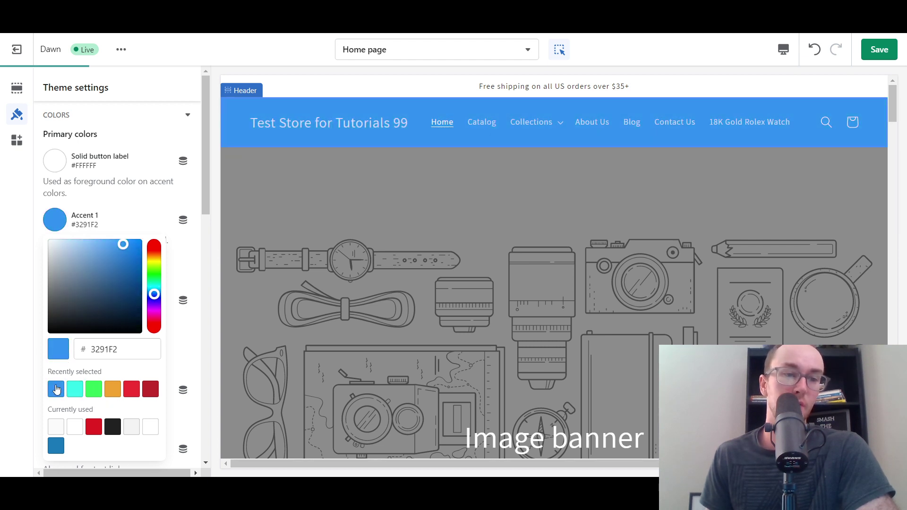
- Set the Accent 1 primary color to the blue #1878B9 already used in the theme
left_click(56, 446)
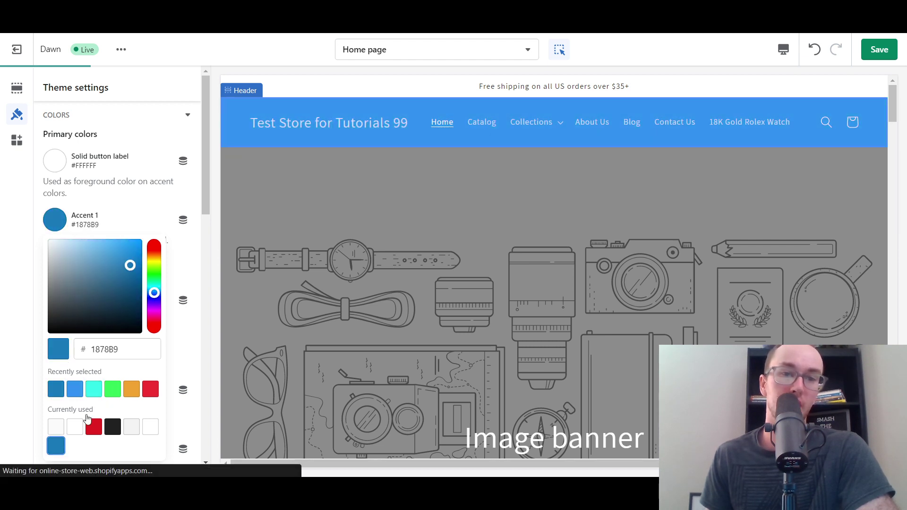
left_click(148, 200)
left_click(55, 225)
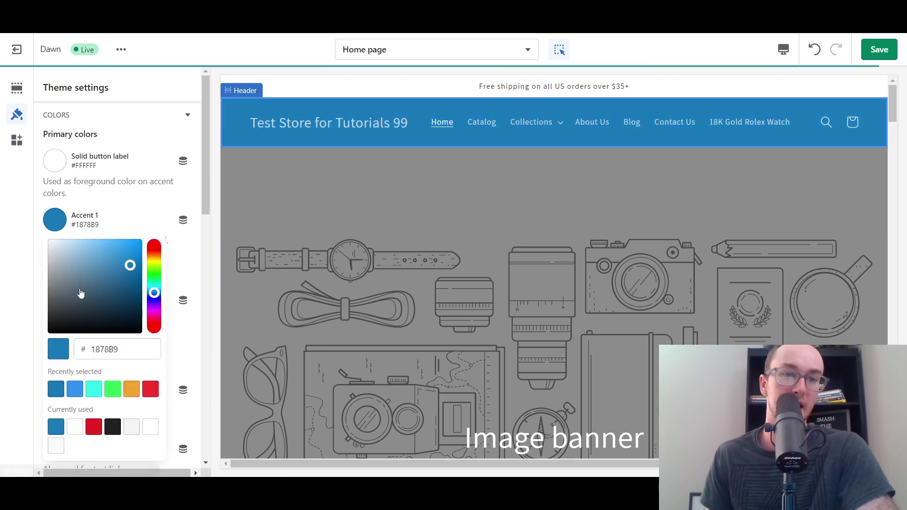
left_click(137, 198)
- Look through the theme's primary and secondary color settings, including the color choices for Text
scroll(166, 324, "down", 5)
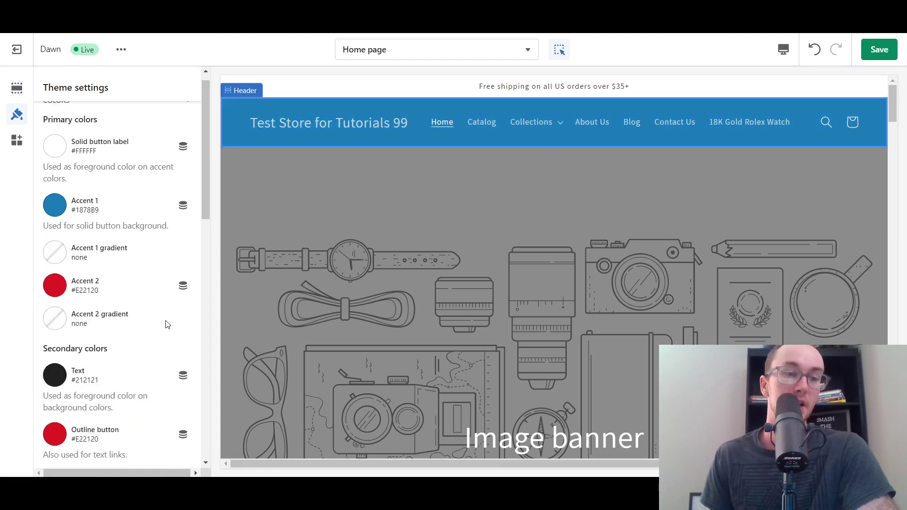
scroll(166, 324, "up", 1)
scroll(138, 337, "down", 1)
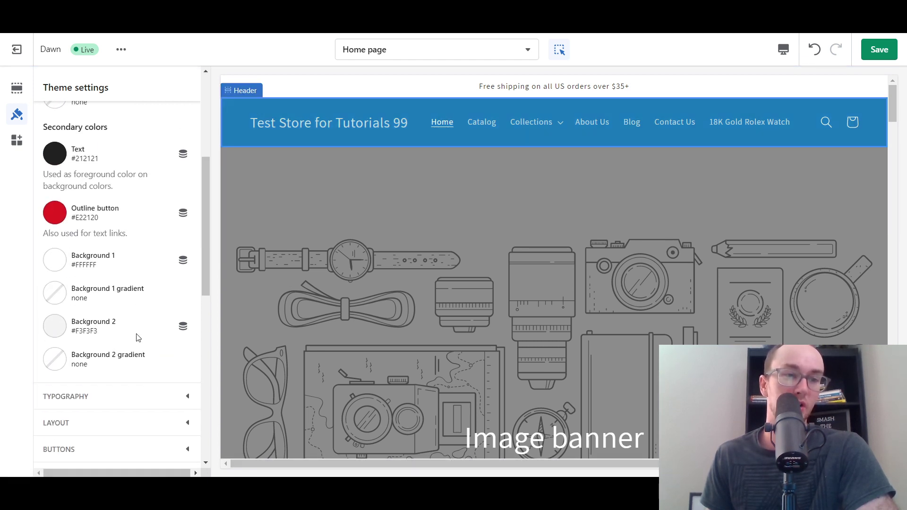
scroll(139, 351, "down", 2)
scroll(87, 366, "up", 2)
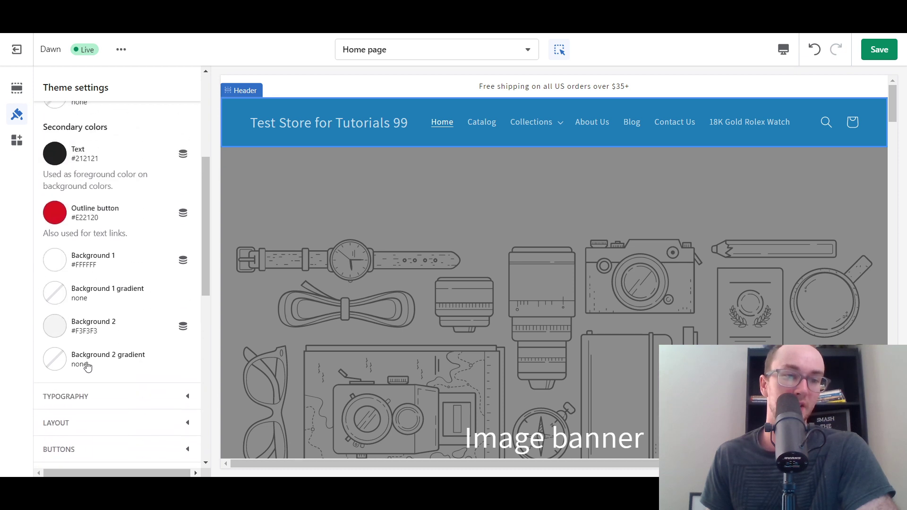
left_click_drag(205, 289, 208, 240)
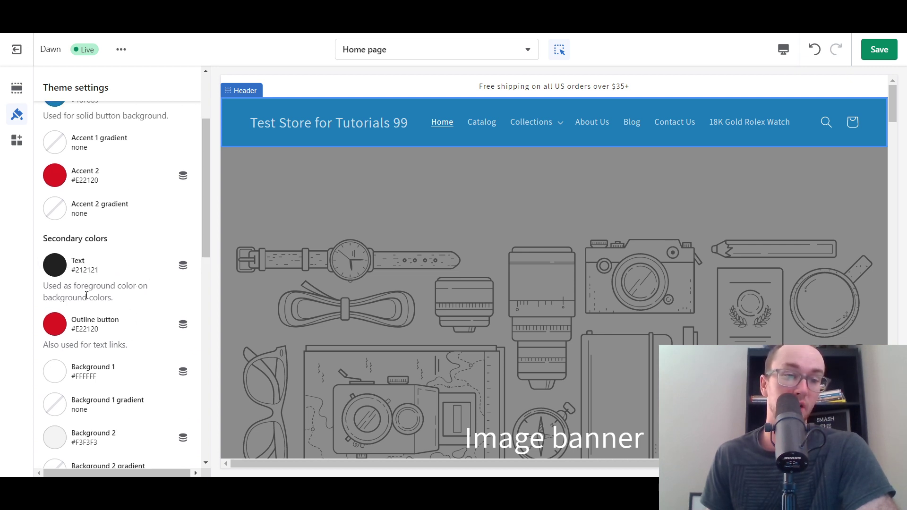
left_click(57, 272)
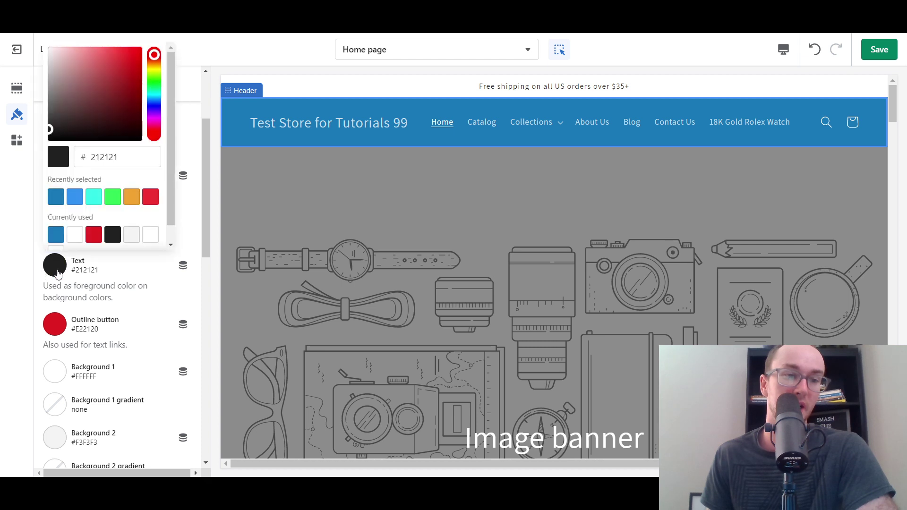
left_click(105, 283)
scroll(134, 309, "up", 3)
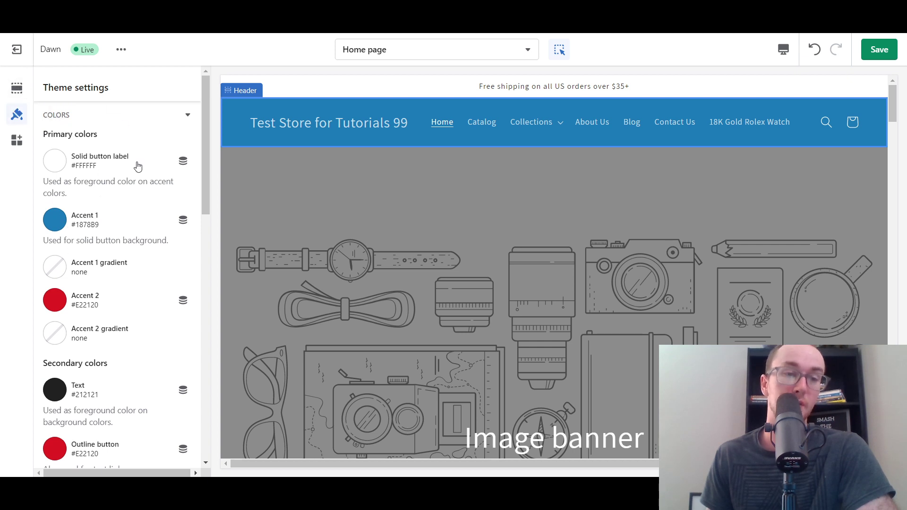
- Try the Background 1 and Background 2 color schemes on the Header section
left_click(22, 94)
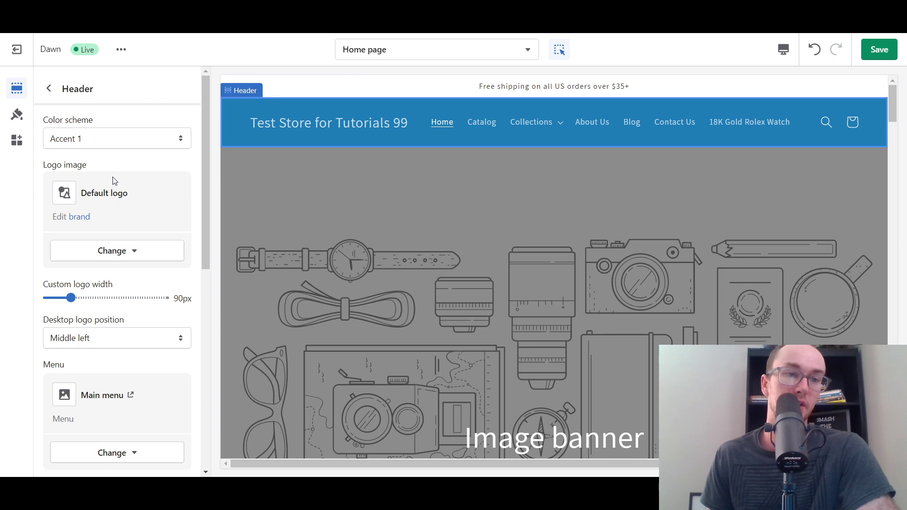
left_click(133, 141)
left_click(132, 174)
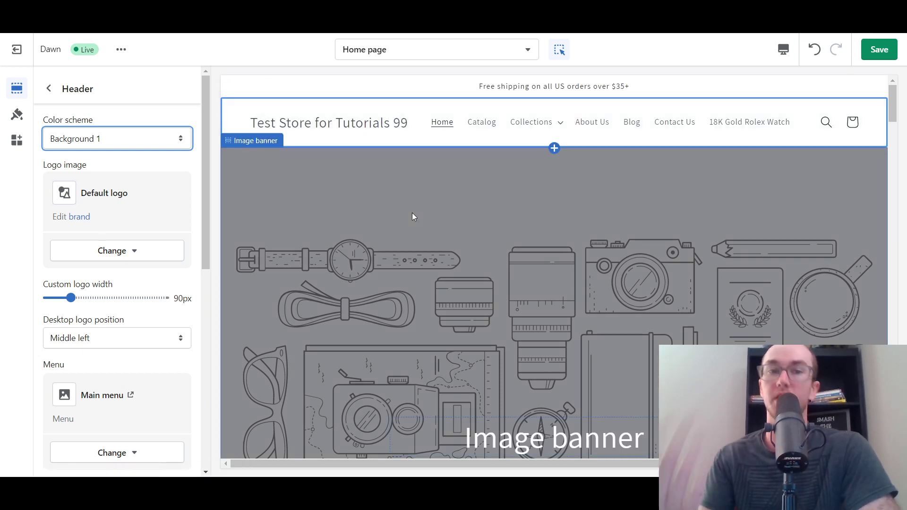
left_click(135, 138)
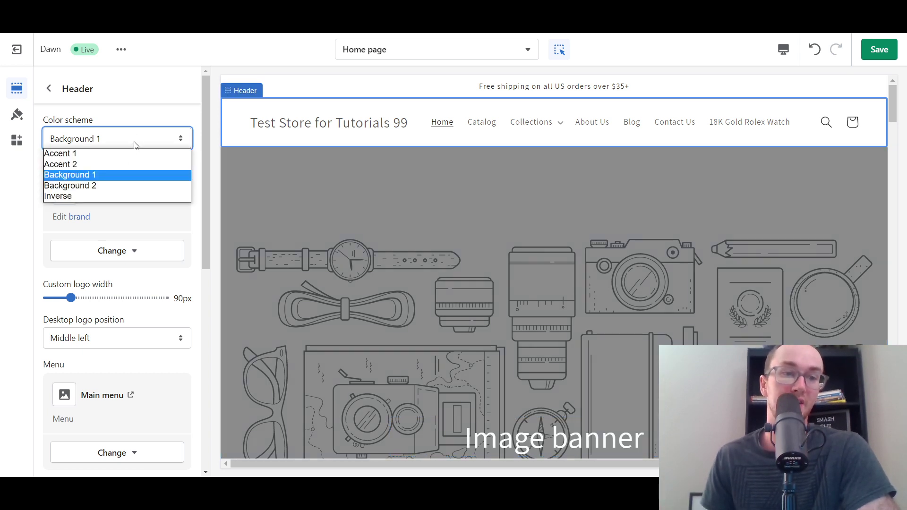
left_click(130, 185)
- Try the Inverse color scheme on the Header section and check it in the home page preview
left_click(146, 140)
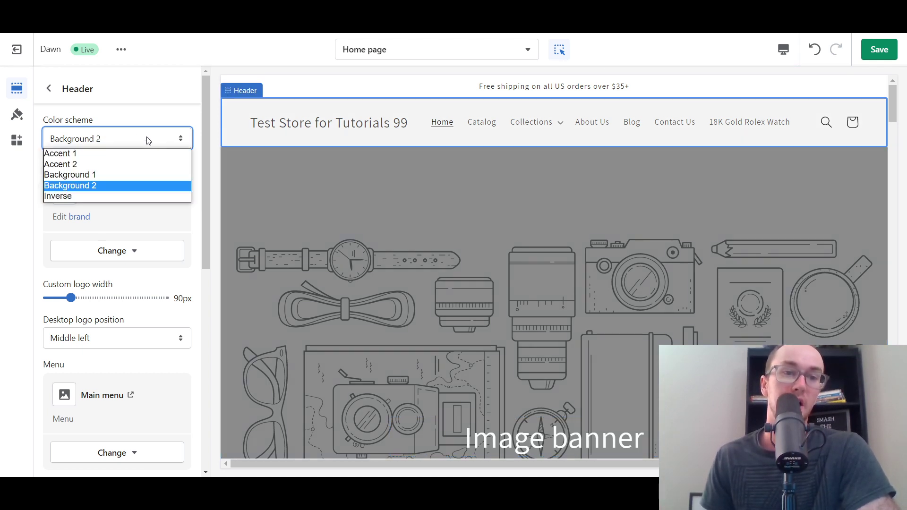
left_click(137, 199)
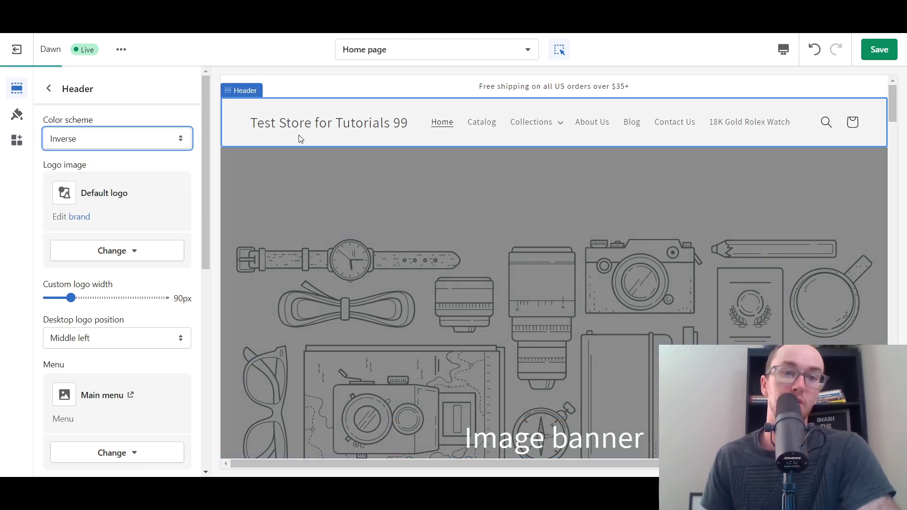
left_click(73, 141)
left_click(73, 142)
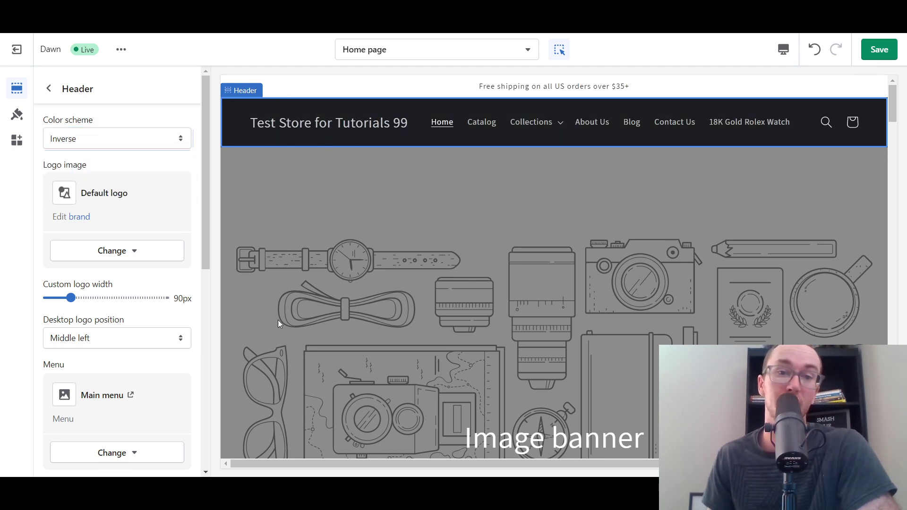
scroll(510, 252, "down", 5)
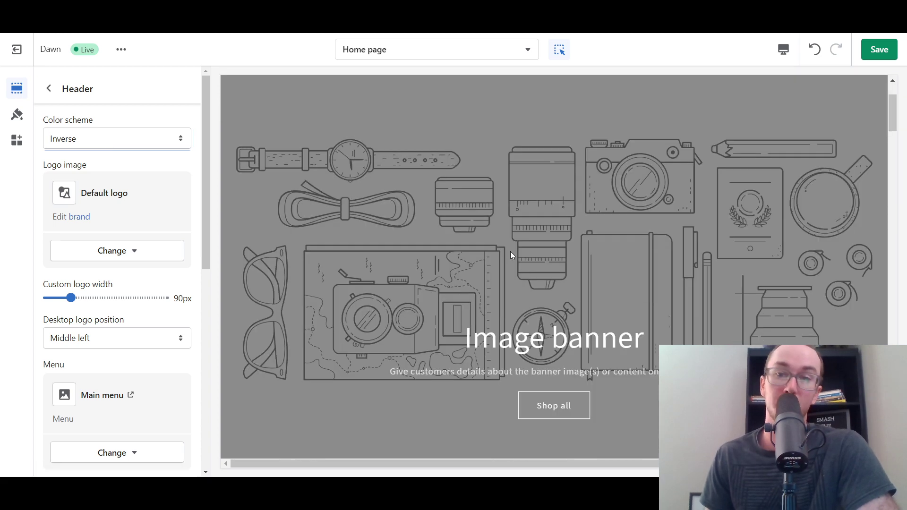
scroll(356, 251, "up", 5)
- Try the Accent 2 and Accent 1 color schemes on the Header section
left_click(152, 139)
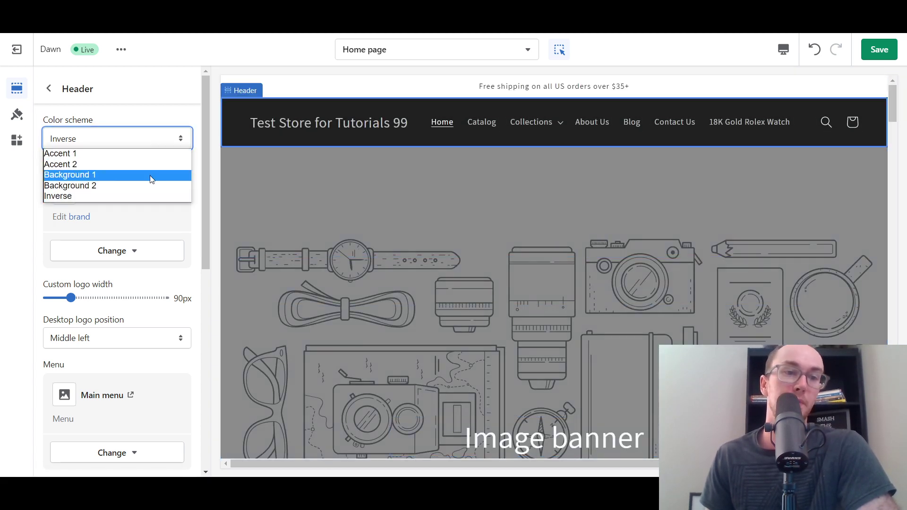
left_click(129, 164)
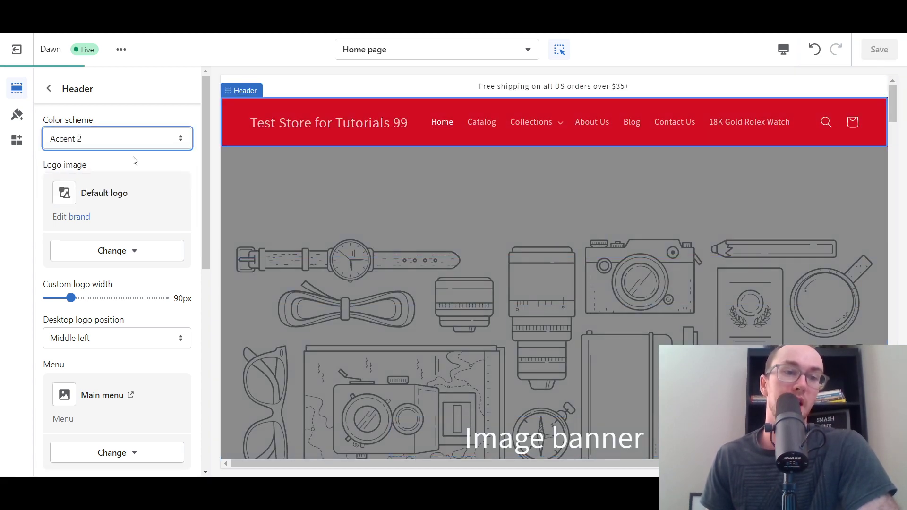
left_click(127, 141)
left_click(126, 155)
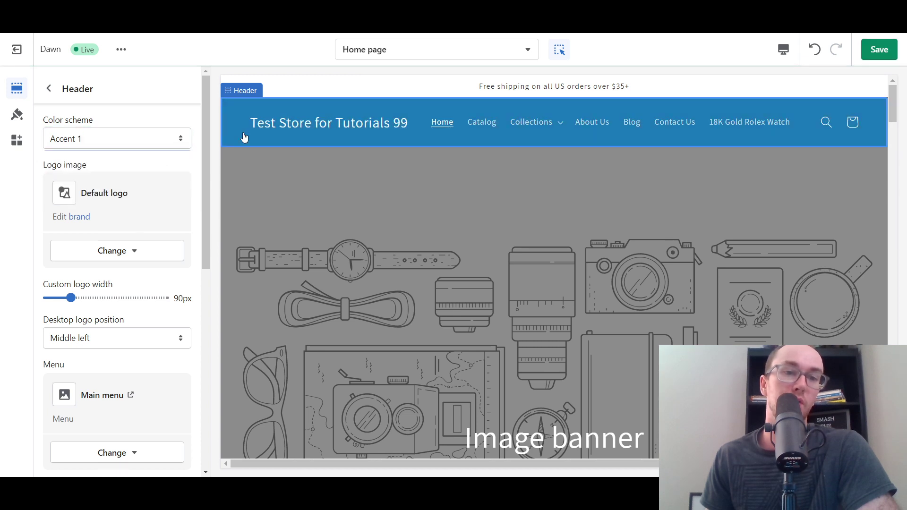
- Set the Header section's color scheme to Background 1 and check the home page preview
left_click(122, 141)
left_click(99, 174)
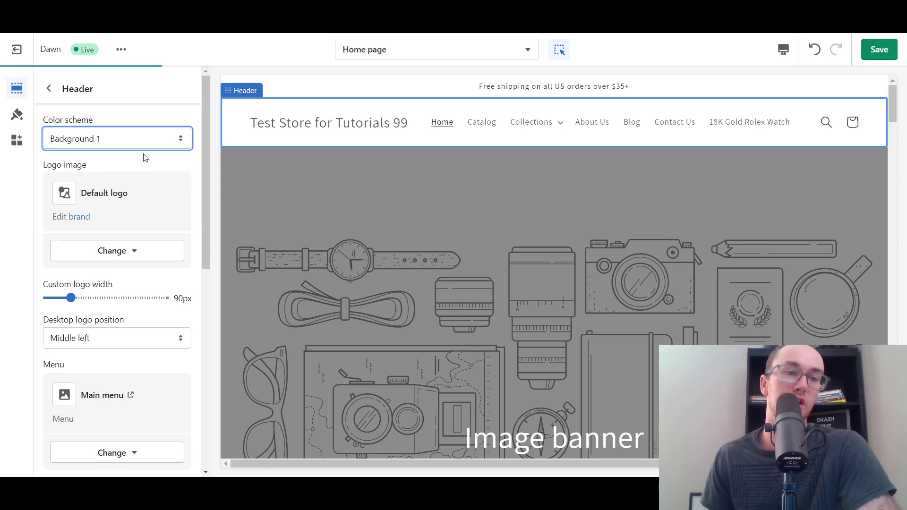
scroll(415, 222, "down", 4)
scroll(406, 241, "up", 4)
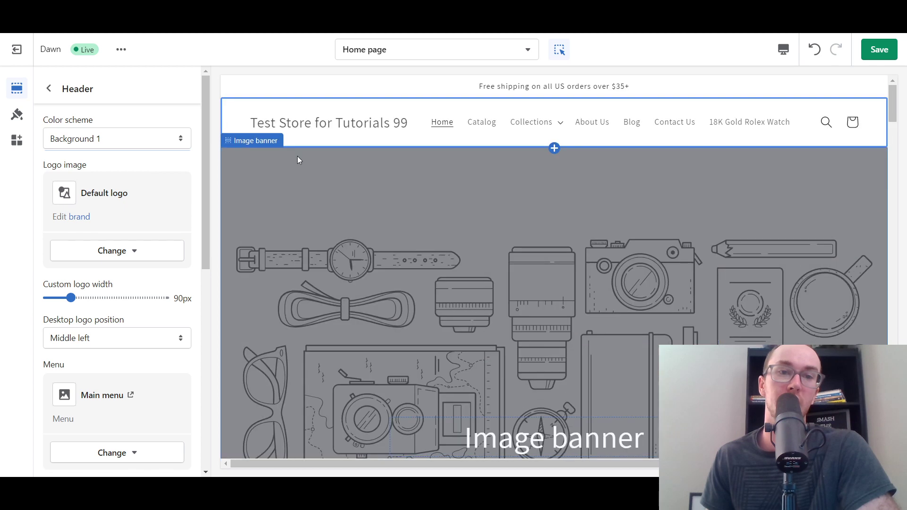
- Try the recently selected blue #1878B9 for the Text secondary color in the theme's color settings
left_click(17, 114)
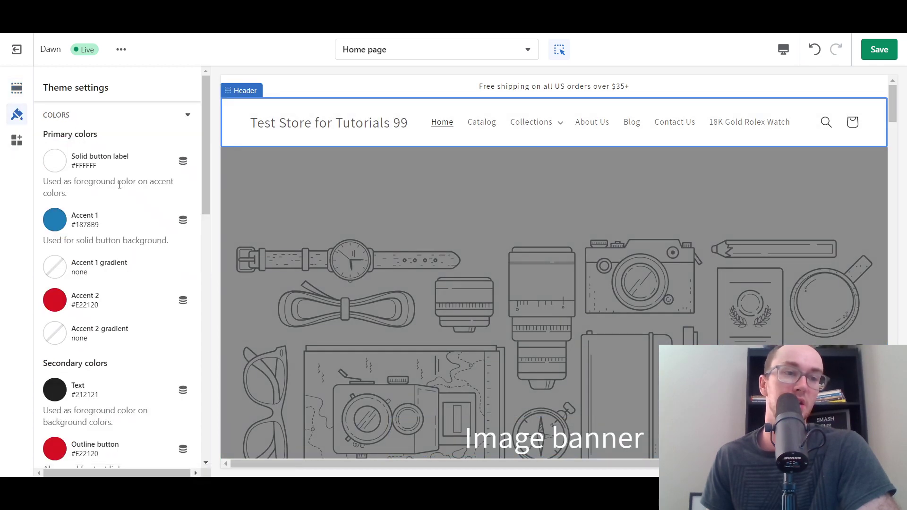
scroll(103, 319, "down", 1)
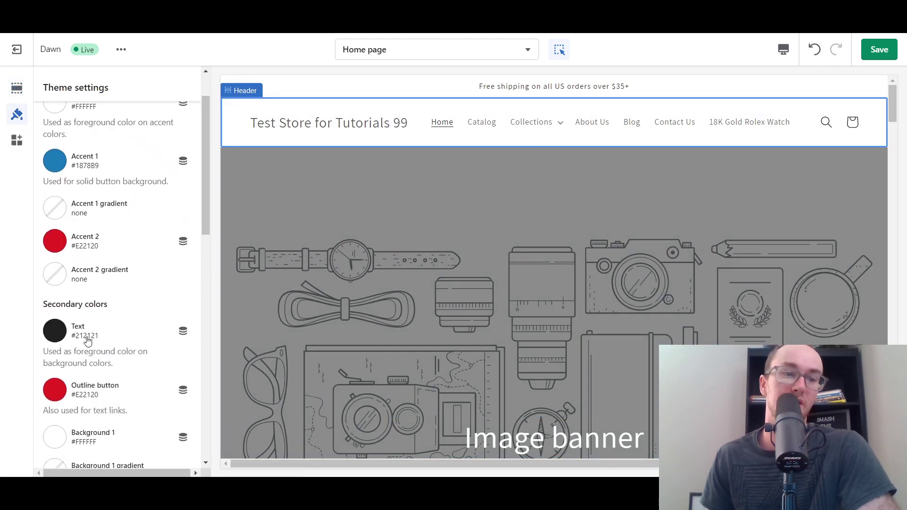
left_click(55, 331)
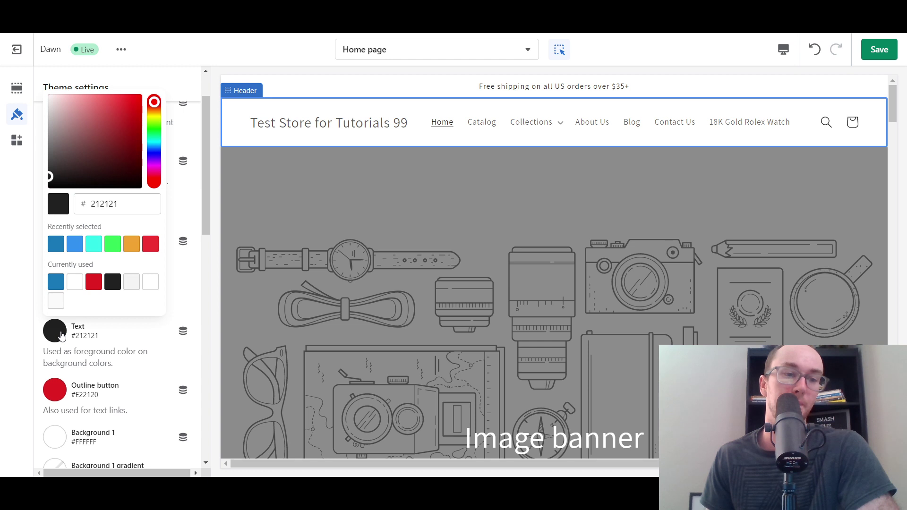
left_click(55, 244)
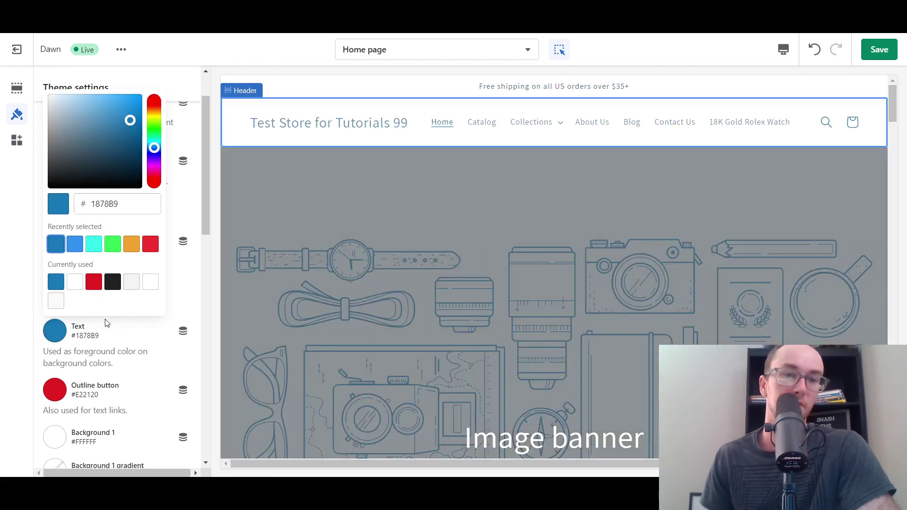
left_click(191, 284)
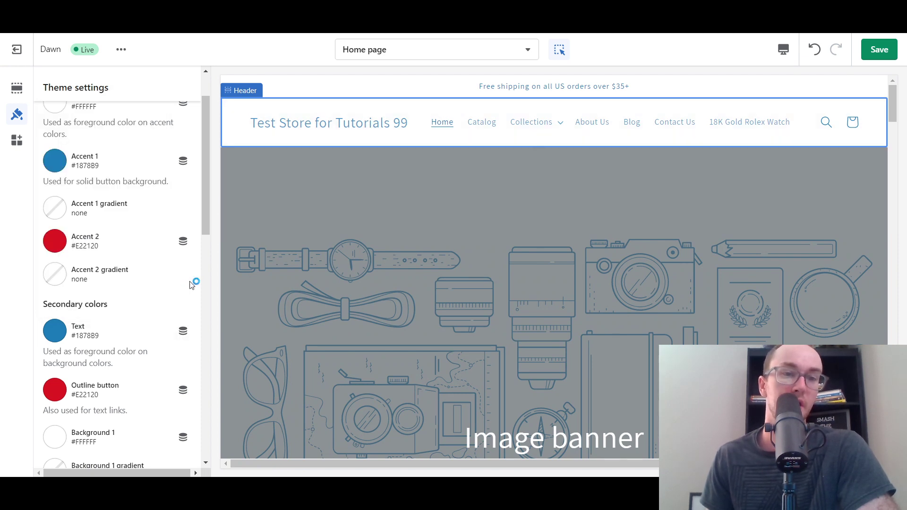
- Try pure black, #000000, for the Text secondary color
left_click(59, 329)
left_click_drag(122, 169, 78, 207)
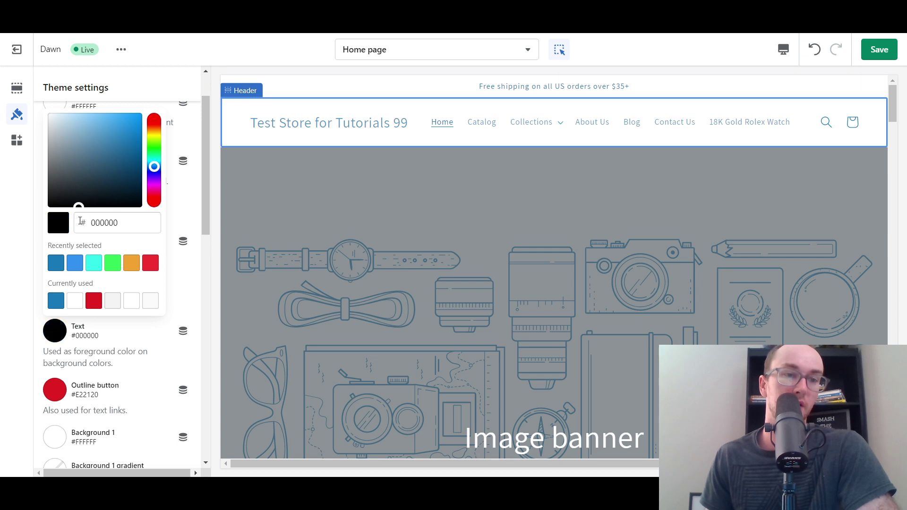
left_click(178, 223)
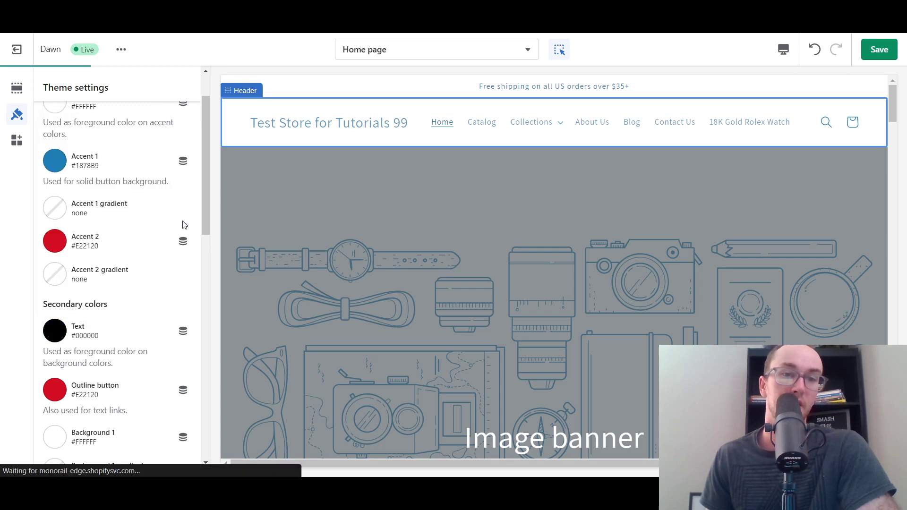
- Try white, #FFFFFF, for the Text secondary color and inspect its effect on the home page preview
left_click(50, 331)
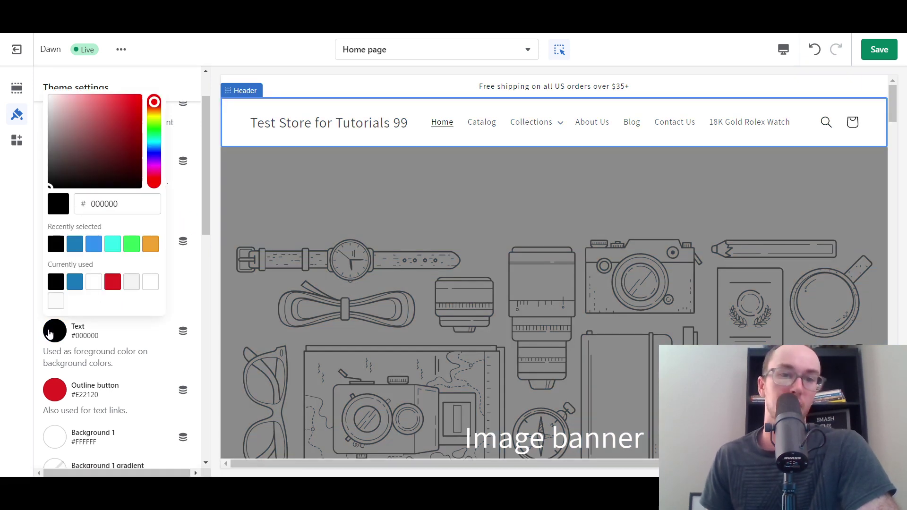
left_click(96, 287)
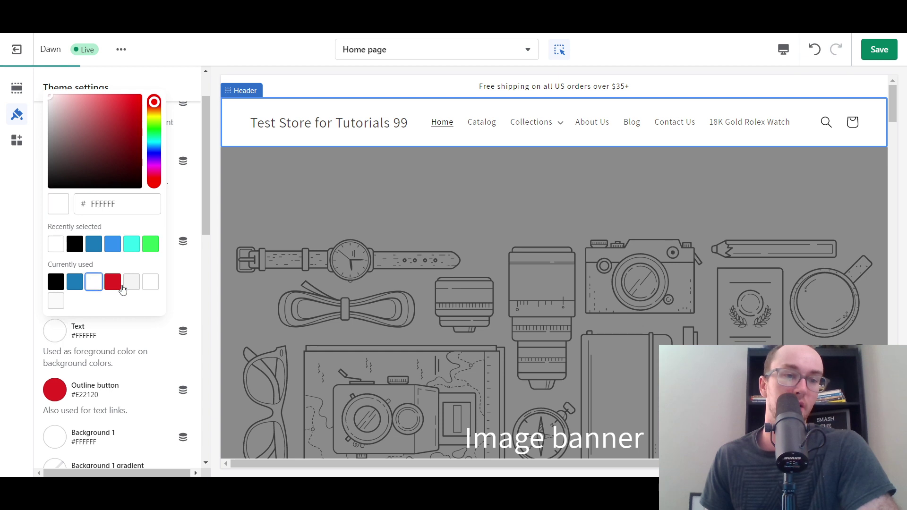
left_click(189, 201)
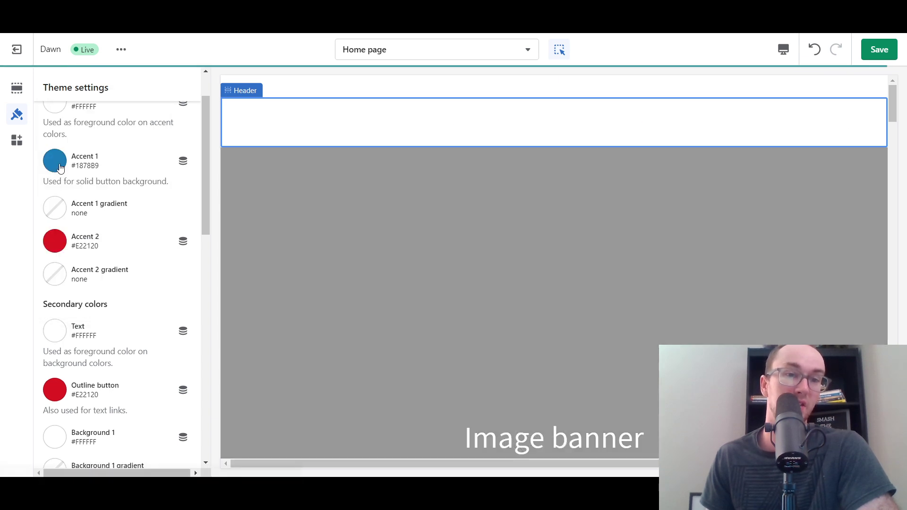
scroll(50, 208, "up", 1)
scroll(48, 189, "down", 2)
scroll(48, 186, "up", 2)
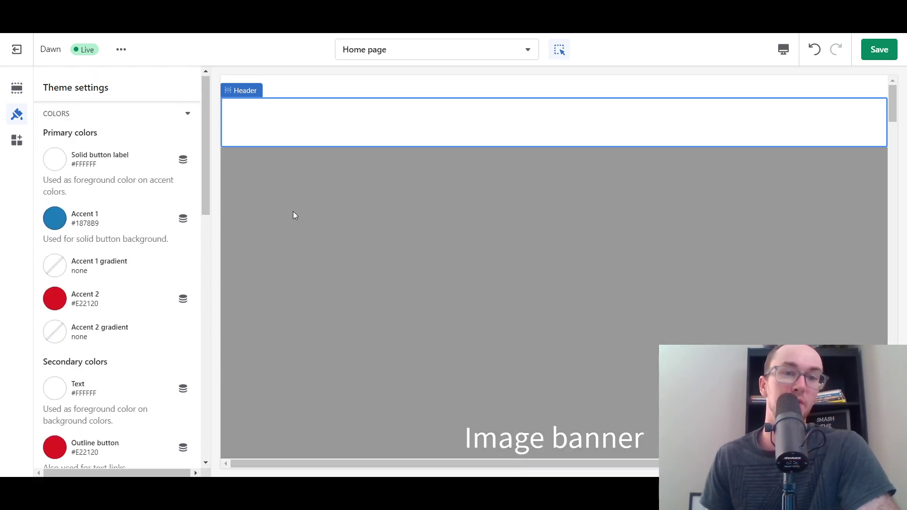
scroll(293, 208, "down", 10)
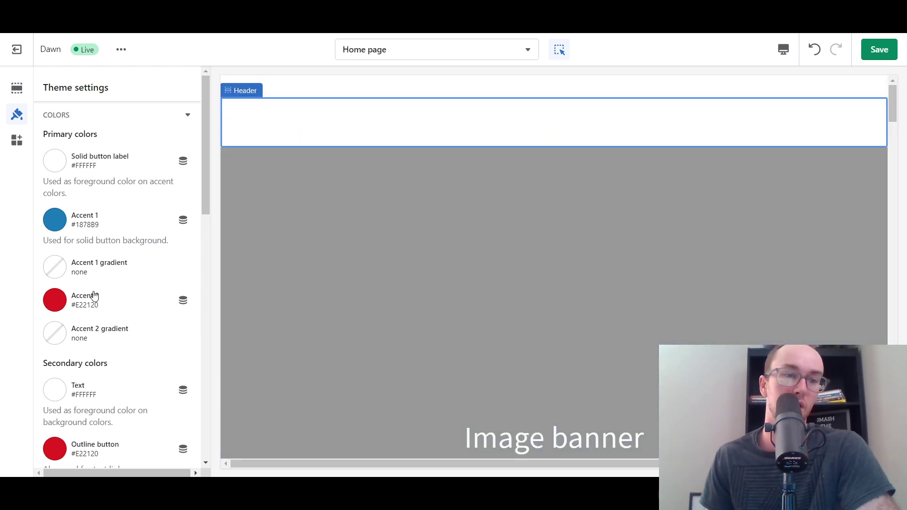
- Set the Text secondary color back to the recently selected black #000000
scroll(121, 295, "down", 2)
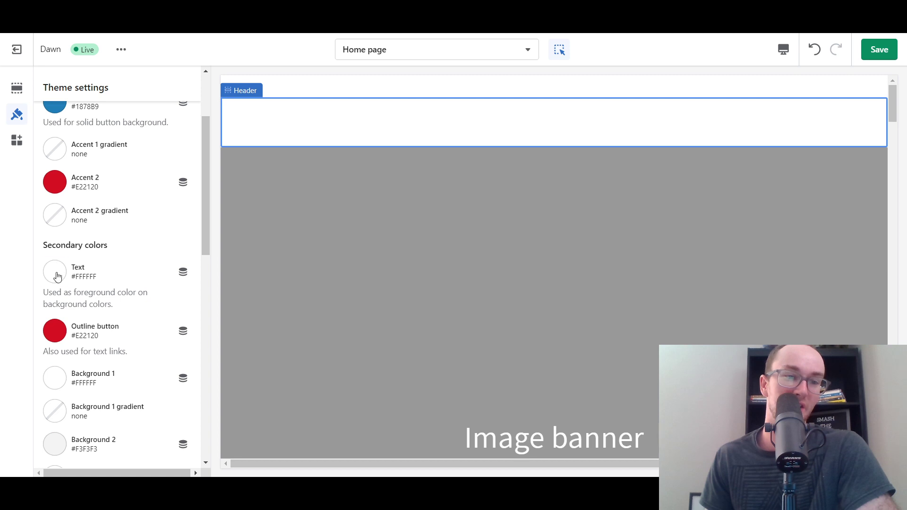
left_click(55, 271)
left_click(75, 204)
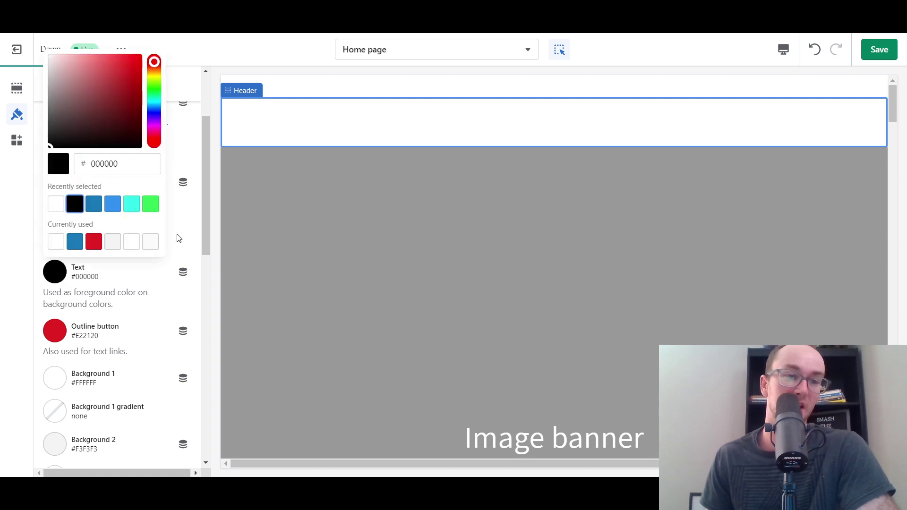
left_click(178, 238)
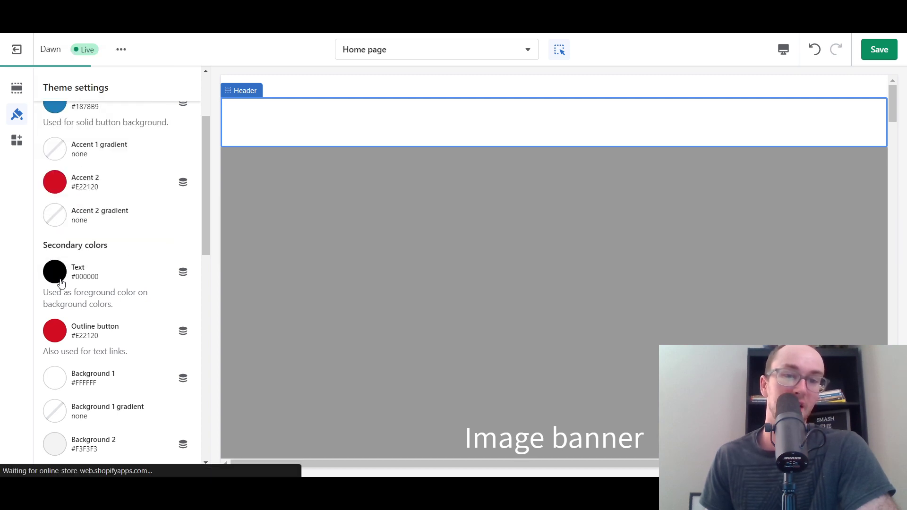
- Inspect the home page preview, then try blue #1878B9 and a darker #1E5B84 for the Text secondary color
scroll(344, 255, "down", 6)
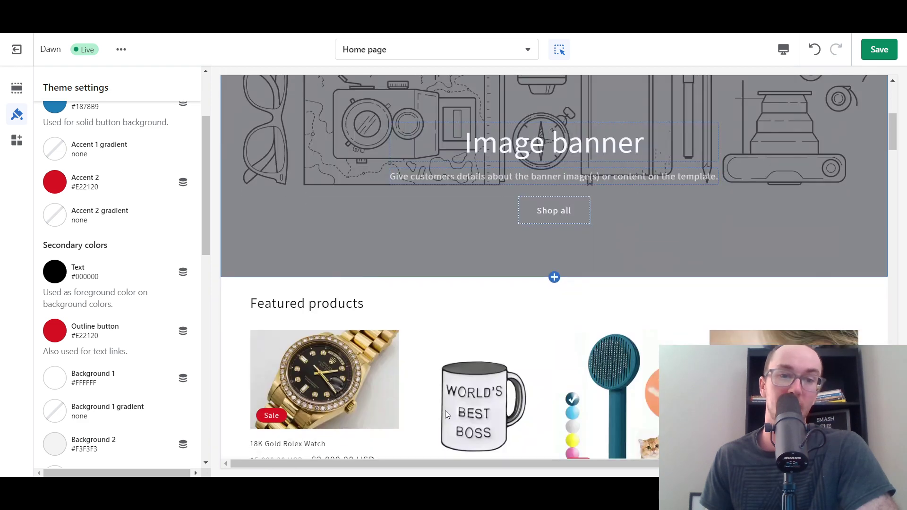
scroll(444, 410, "down", 4)
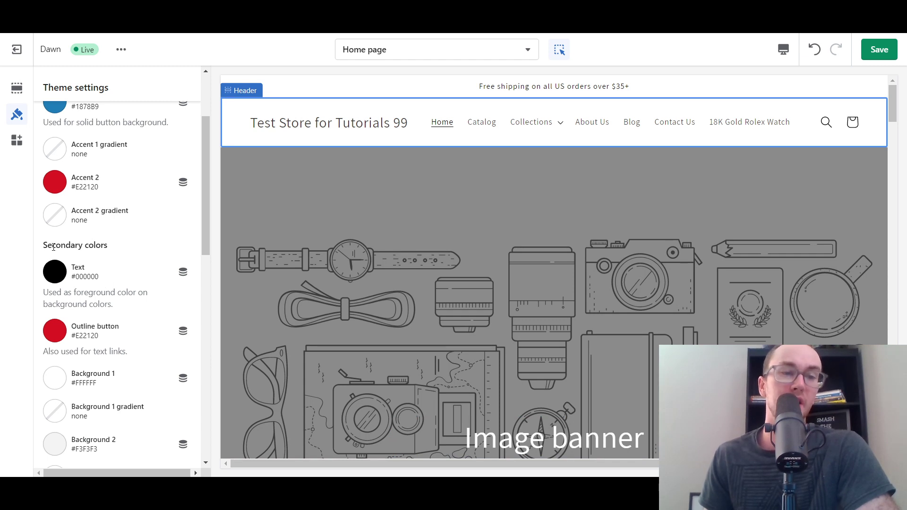
left_click(56, 271)
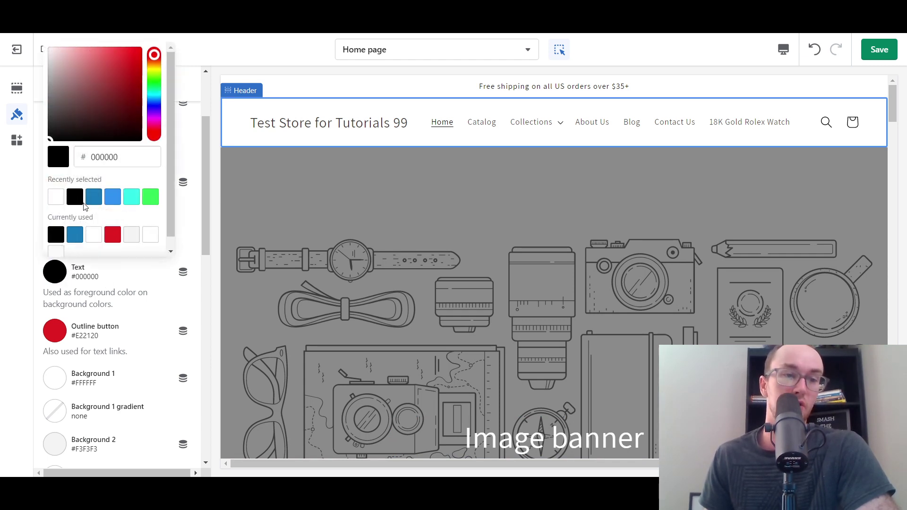
left_click(94, 196)
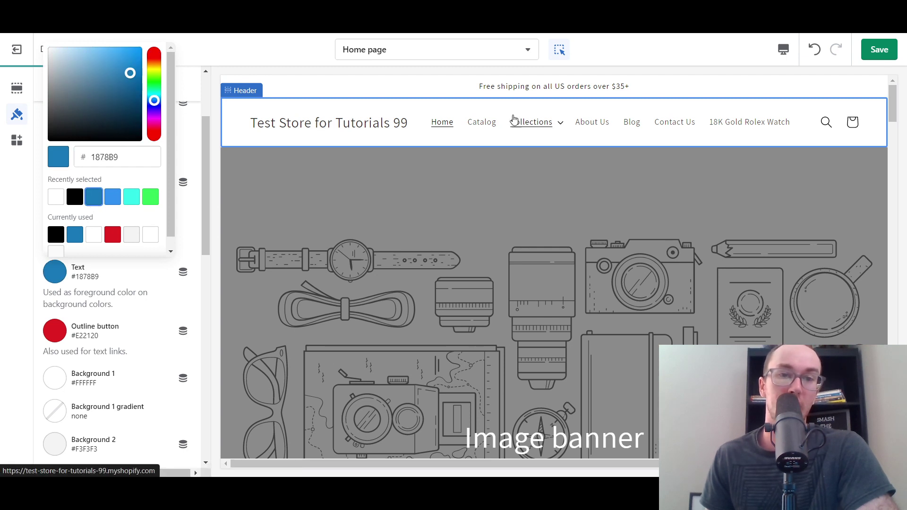
left_click_drag(134, 98, 121, 93)
- Try the purple radial preset for the Accent 1 gradient in the theme's primary colors
left_click(187, 152)
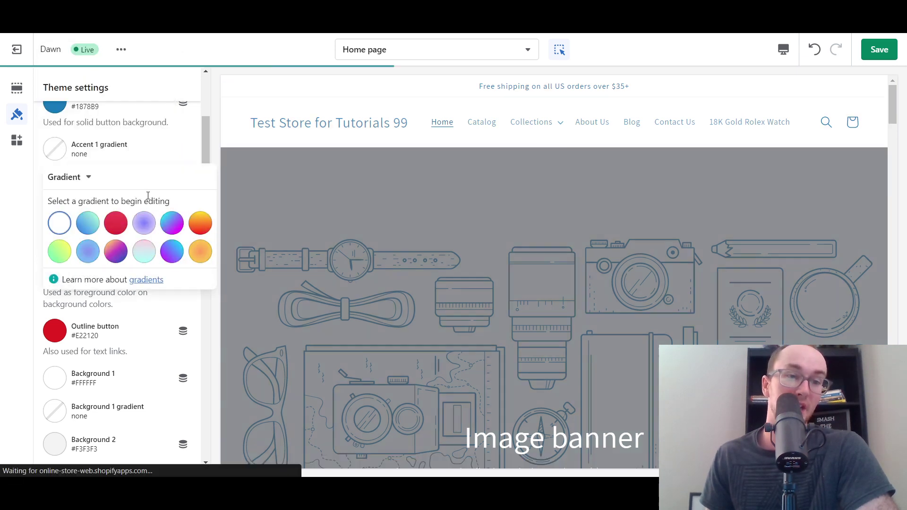
left_click(140, 225)
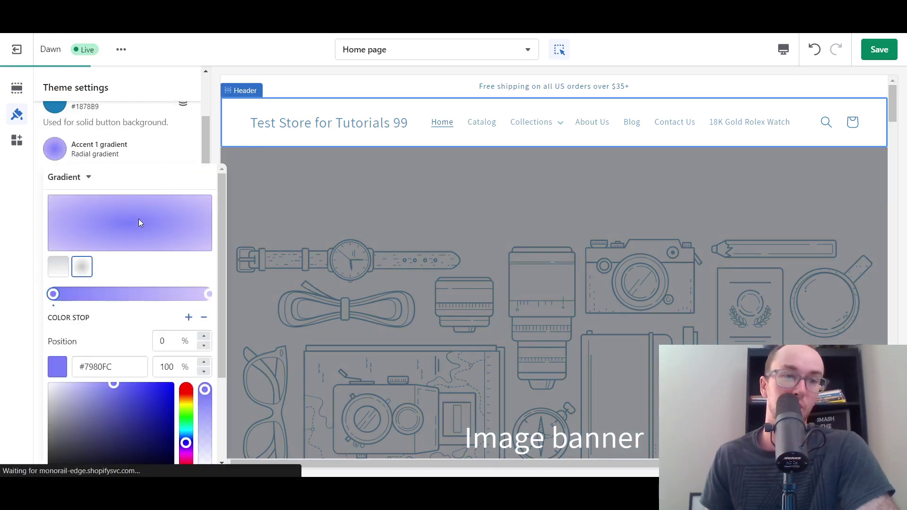
left_click(145, 138)
scroll(131, 213, "up", 3)
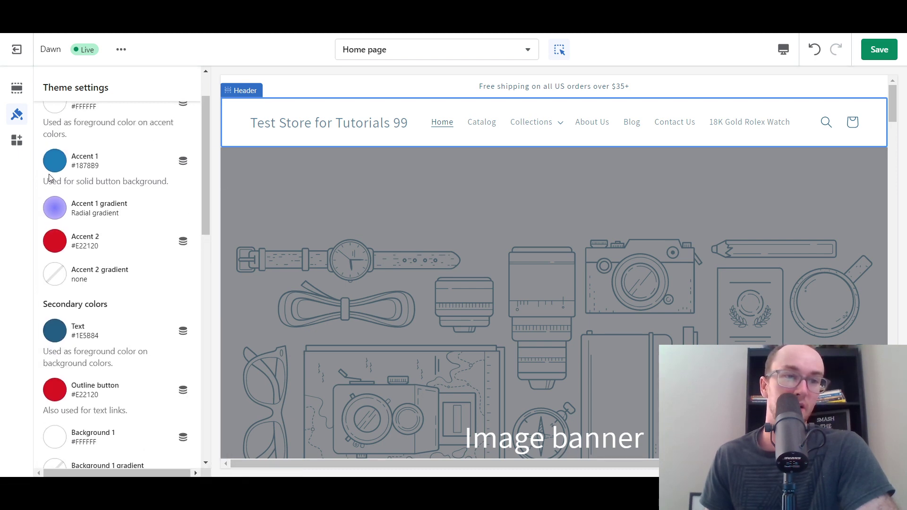
- Darken the Text secondary color to navy #193A51
scroll(369, 249, "down", 10)
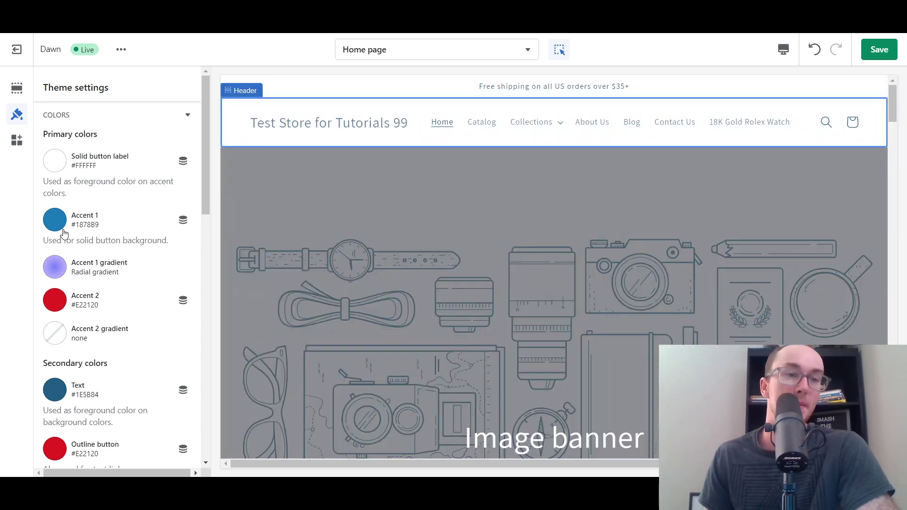
scroll(134, 288, "down", 1)
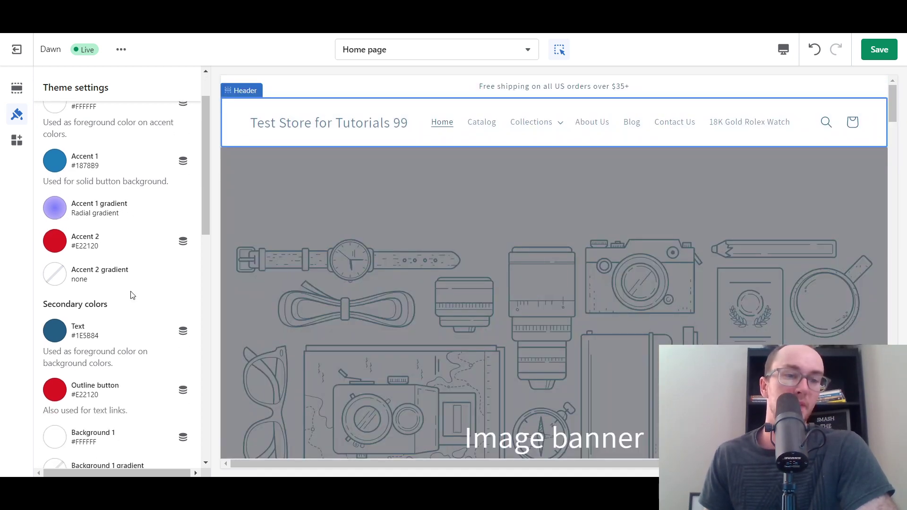
left_click(53, 332)
left_click(113, 159)
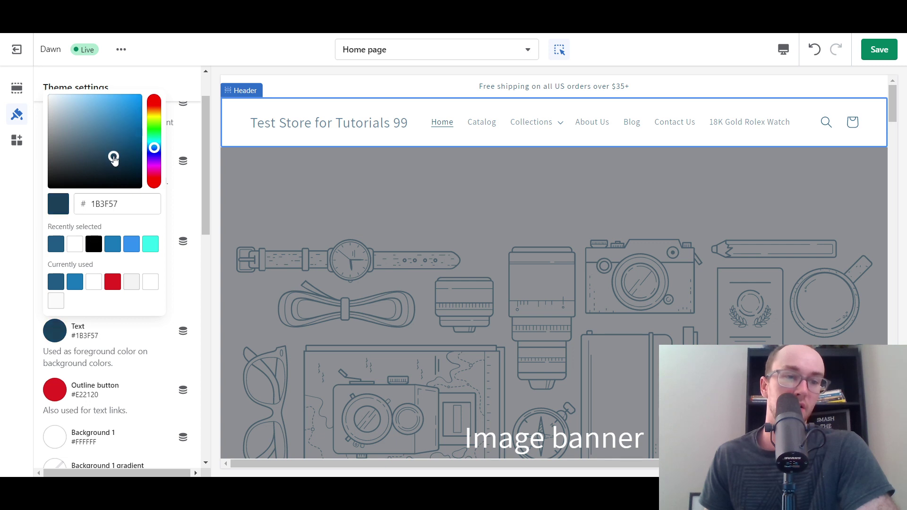
left_click(193, 300)
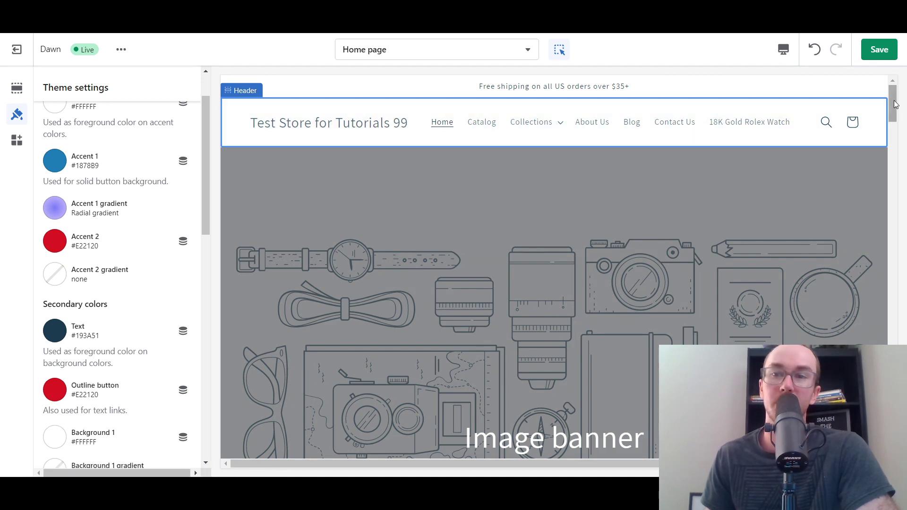
- Apply the Accent 1 color scheme to the header section and inspect it in the home page preview
mouse_move(893, 103)
left_mouse_down()
mouse_move(892, 160)
mouse_move(888, 95)
left_mouse_up()
scroll(78, 248, "up", 1)
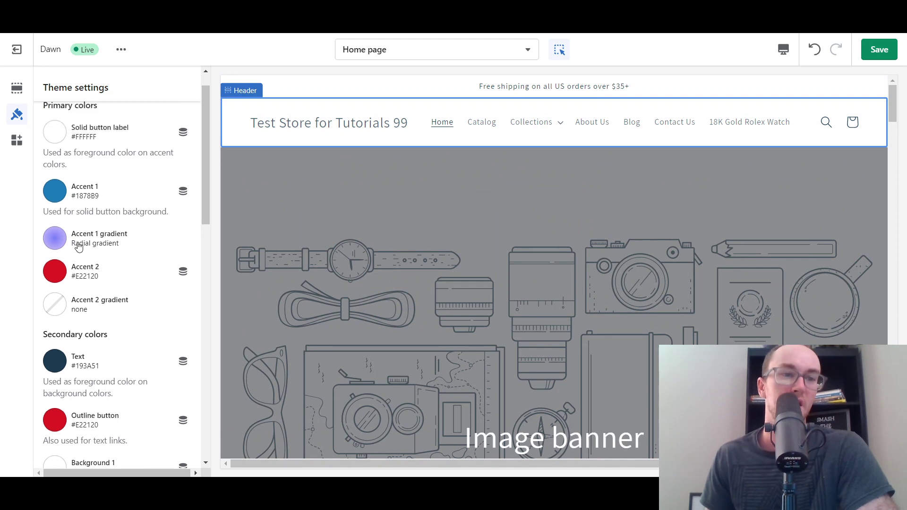
scroll(78, 247, "up", 1)
scroll(75, 307, "down", 2)
scroll(72, 364, "up", 2)
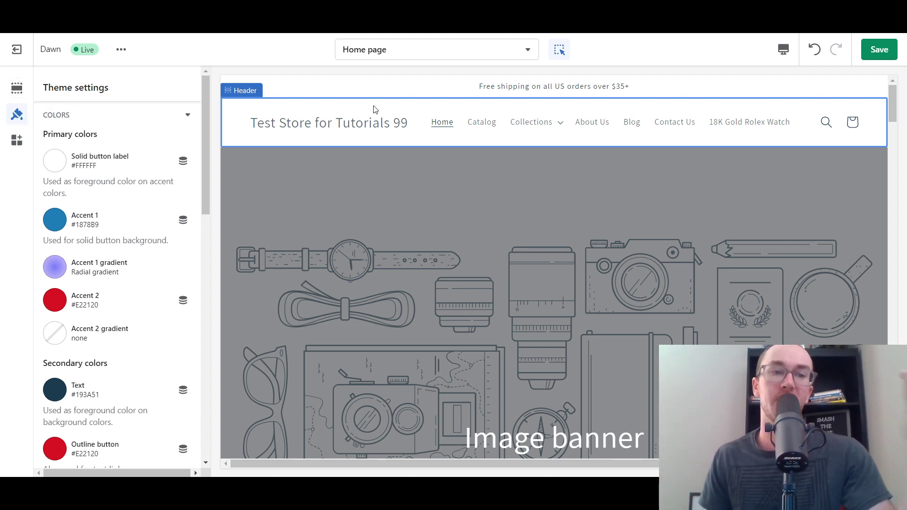
left_click(16, 88)
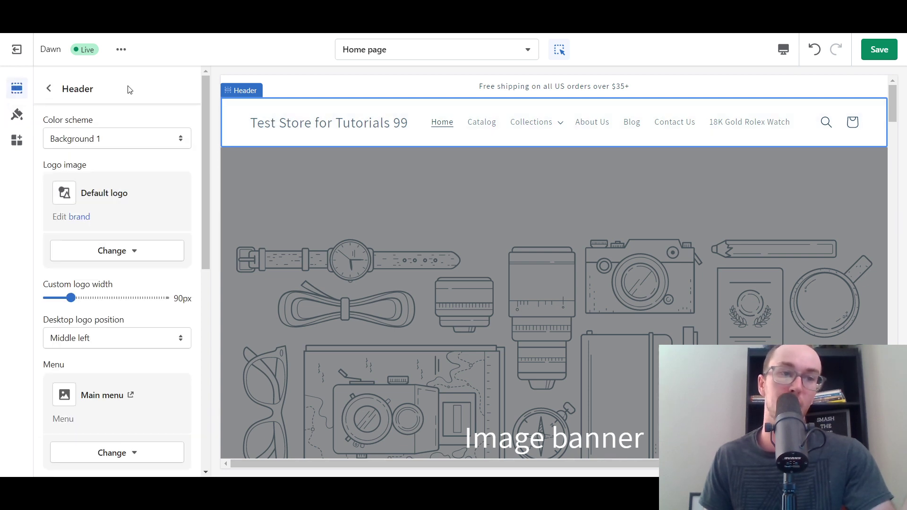
left_click(128, 139)
left_click(122, 152)
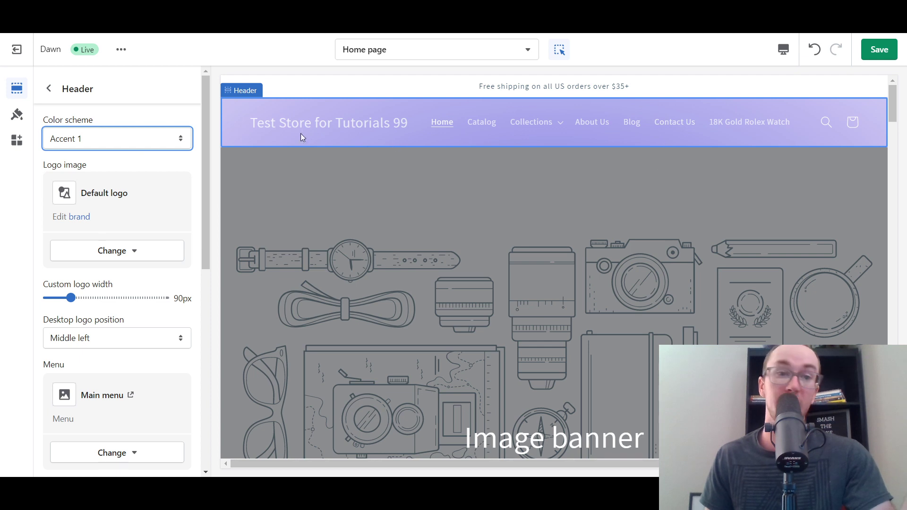
scroll(896, 104, "down", 2)
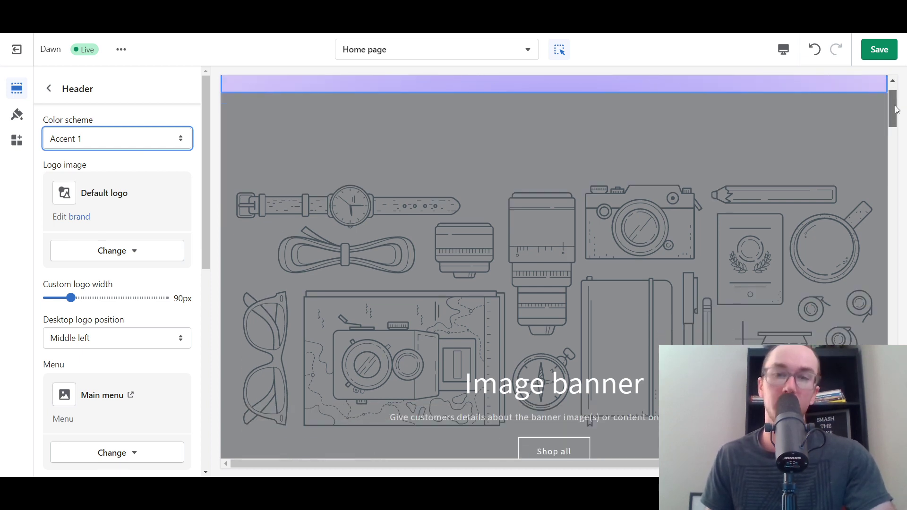
scroll(896, 103, "up", 2)
- Try the Accent 2 color scheme on the header and switch it back to Accent 1
left_click(116, 146)
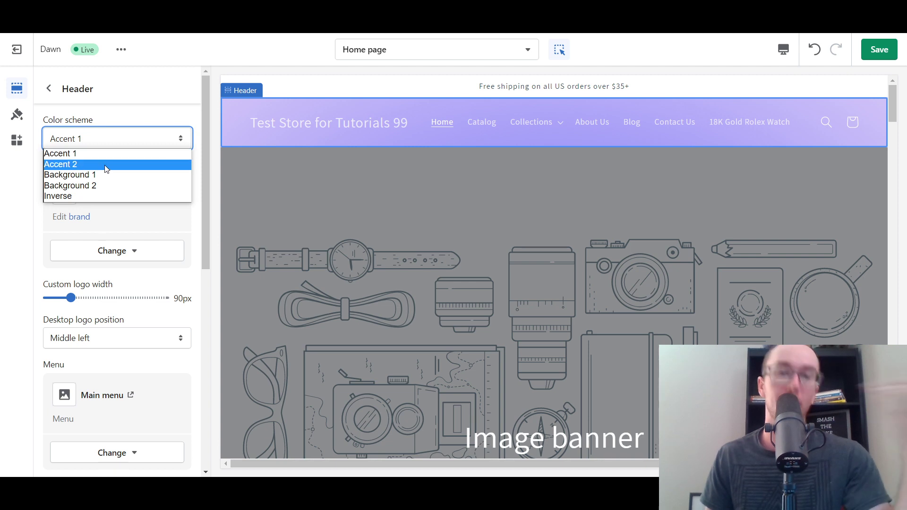
left_click(112, 165)
left_click(129, 140)
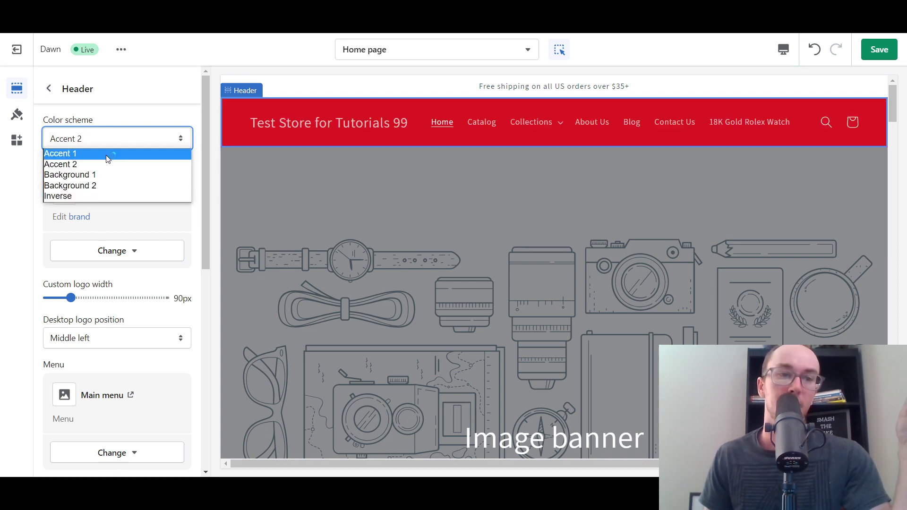
left_click(107, 152)
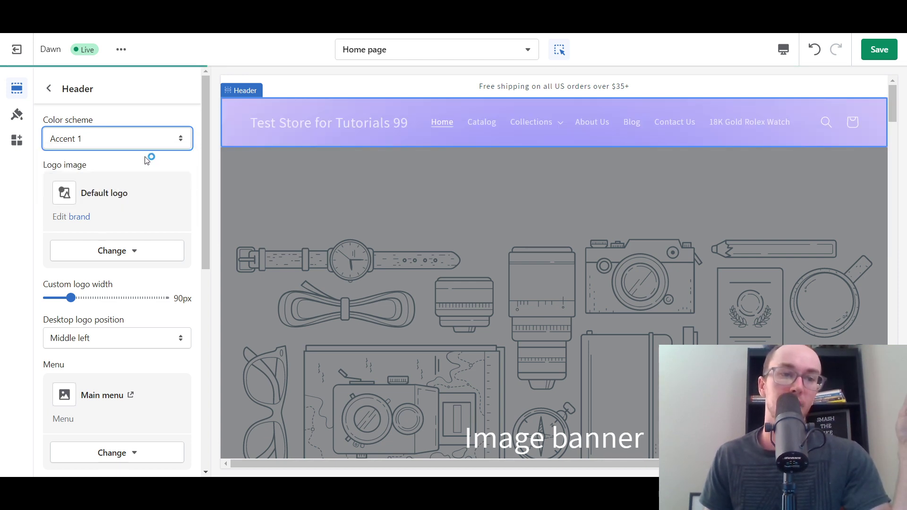
- Compare the Accent 1 gradient in the theme's color settings with the header's color scheme setting
left_click(17, 115)
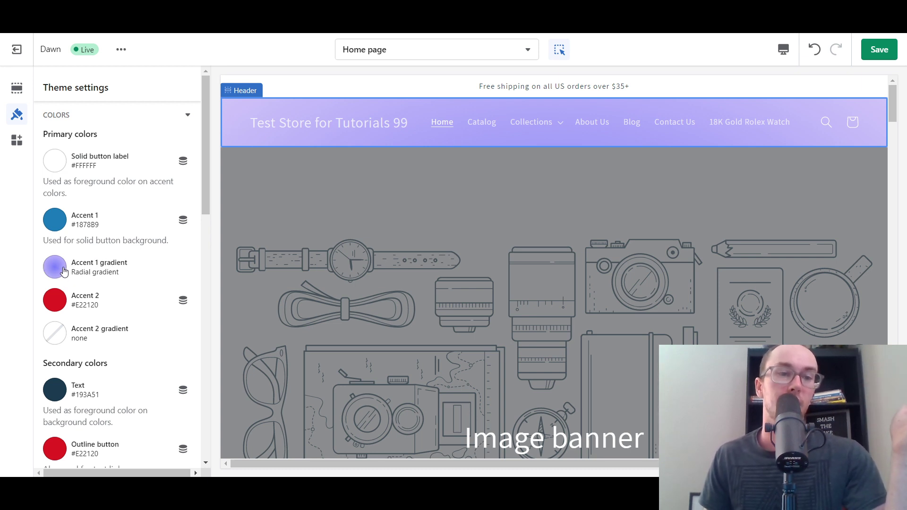
left_click(17, 87)
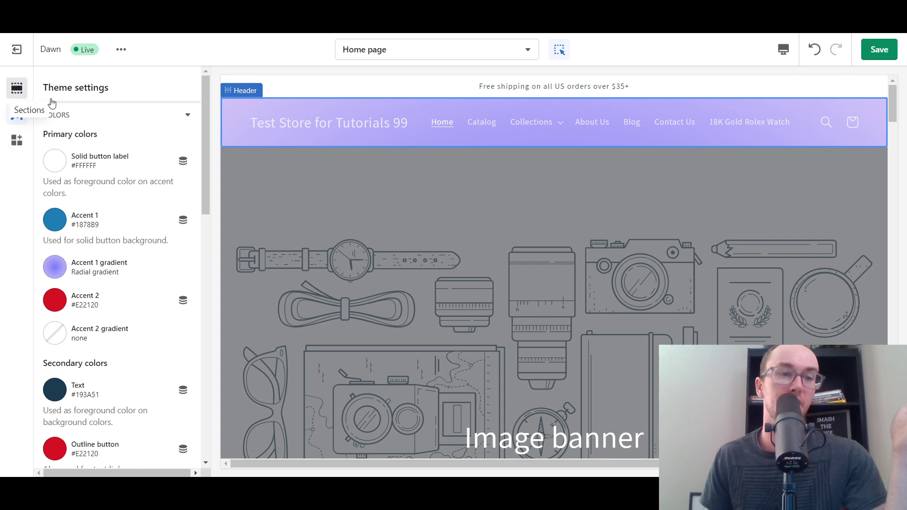
left_click(113, 135)
left_click(17, 114)
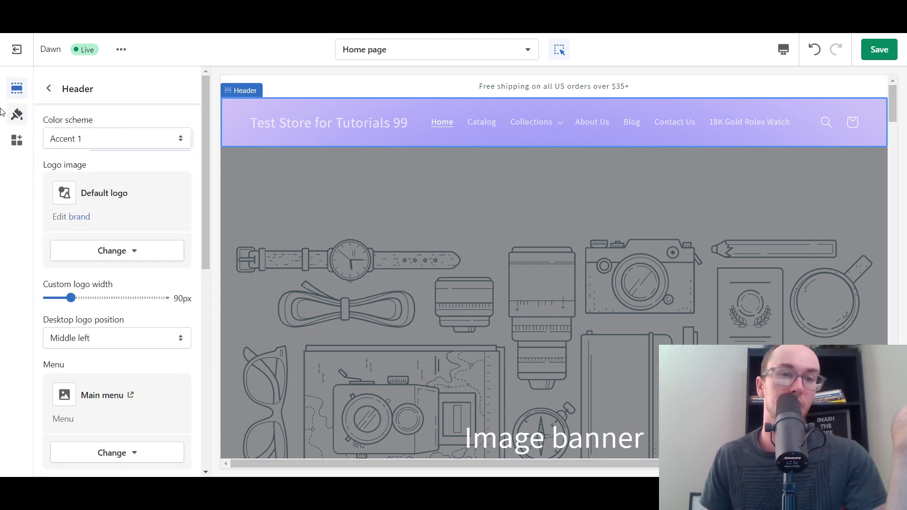
left_click(17, 114)
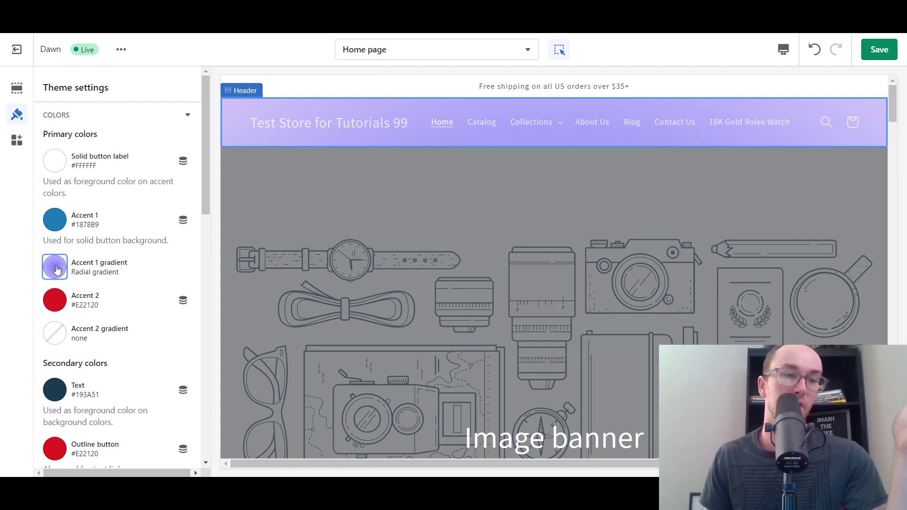
- Try a linear Accent 1 gradient at 283° with an added color stop at 50.1%
left_click(55, 268)
scroll(122, 219, "down", 5)
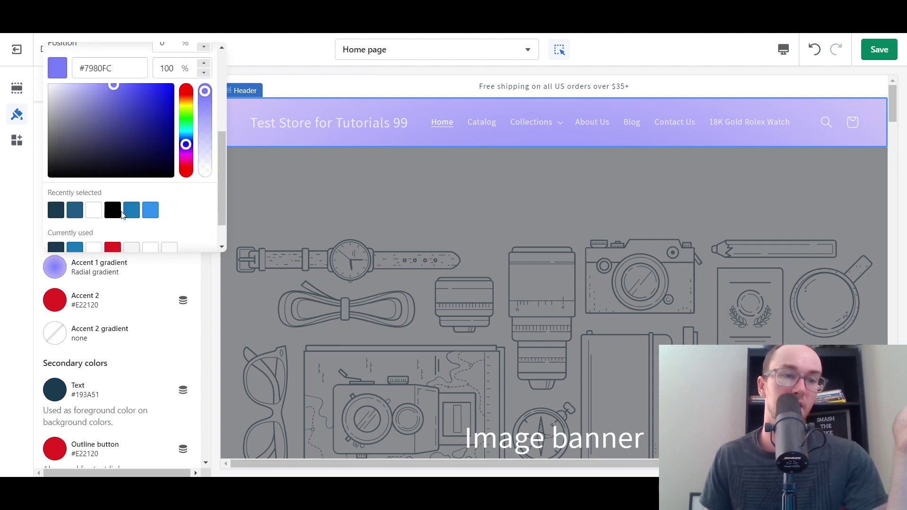
scroll(193, 213, "up", 4)
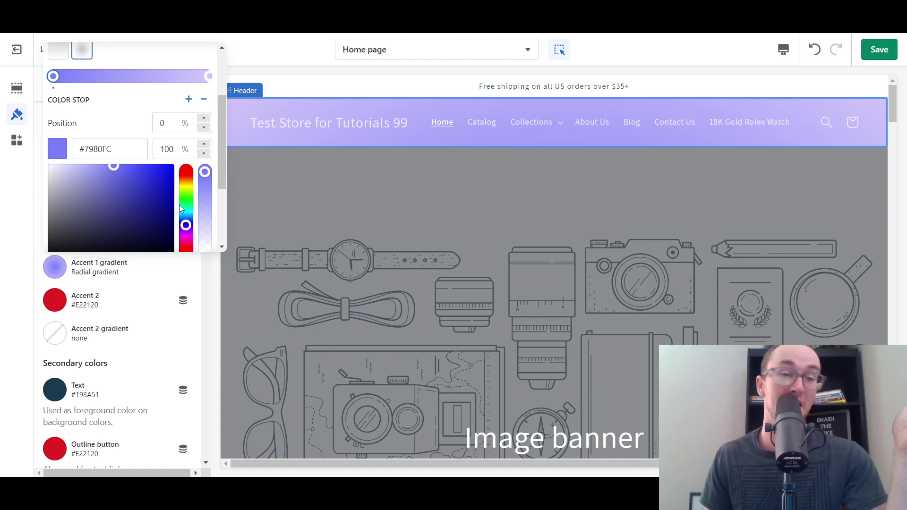
scroll(179, 205, "up", 1)
scroll(178, 164, "up", 1)
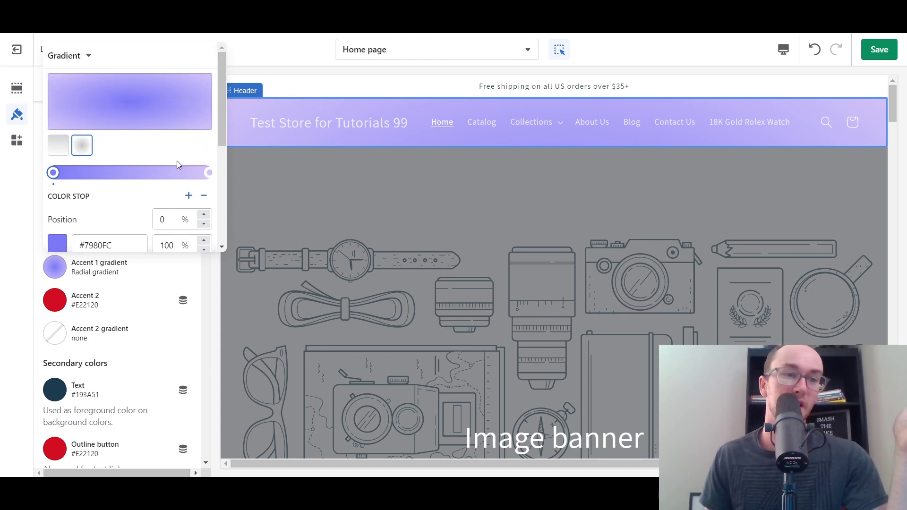
left_click(86, 56)
left_click(81, 89)
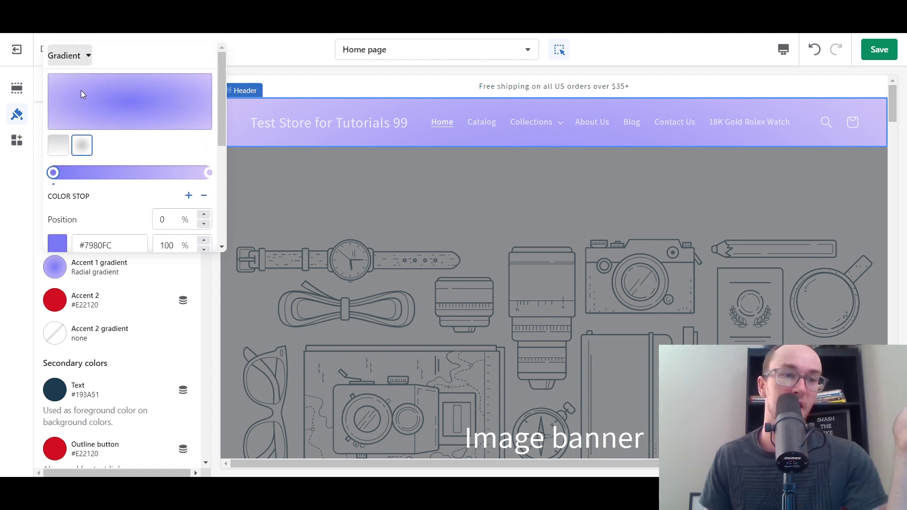
left_click(59, 146)
left_click_drag(130, 114, 153, 105)
left_click(128, 172)
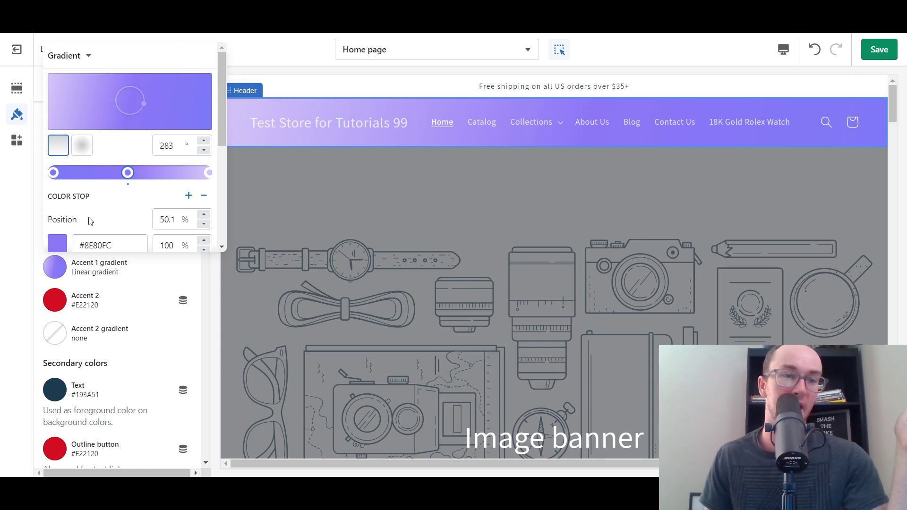
- Remove the purple Accent 1 gradient
scroll(115, 219, "down", 1)
scroll(122, 235, "down", 3)
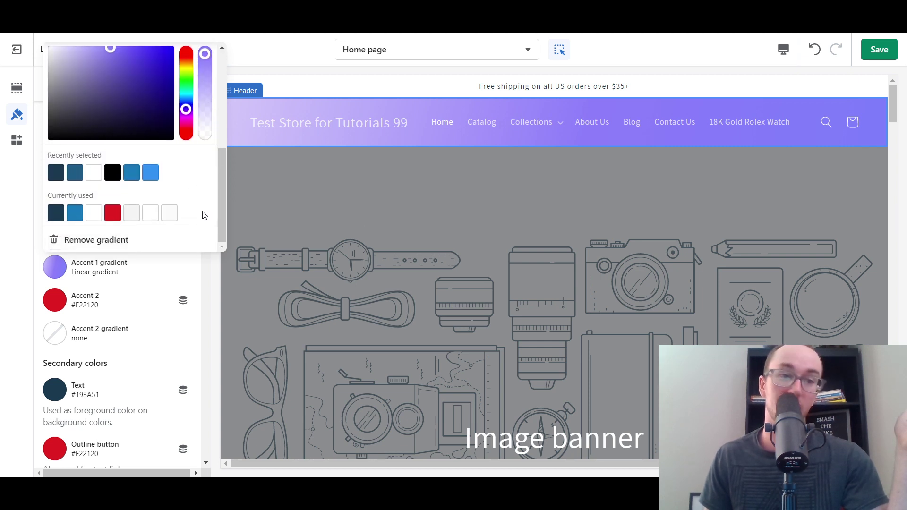
scroll(119, 243, "up", 5)
scroll(124, 242, "down", 5)
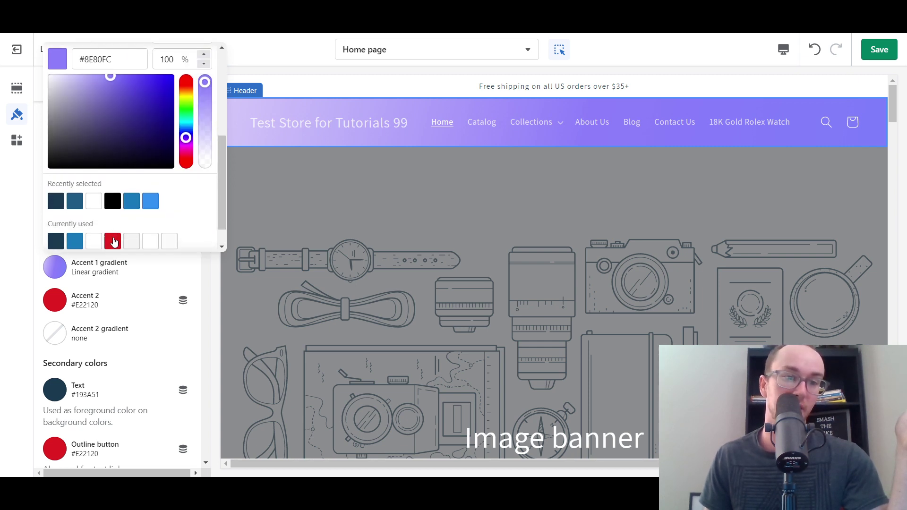
left_click(90, 238)
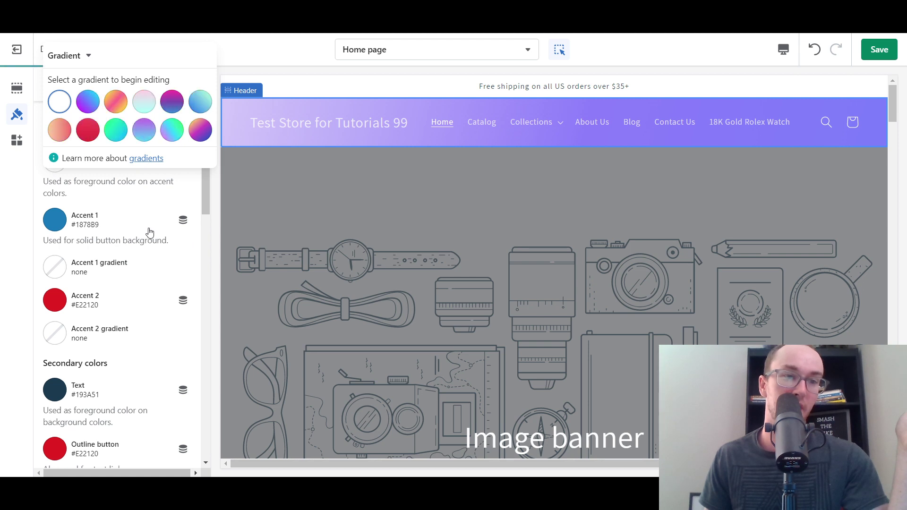
- Apply the blue-to-mint linear gradient preset to Accent 1 and rotate it to 354°
left_click(148, 99)
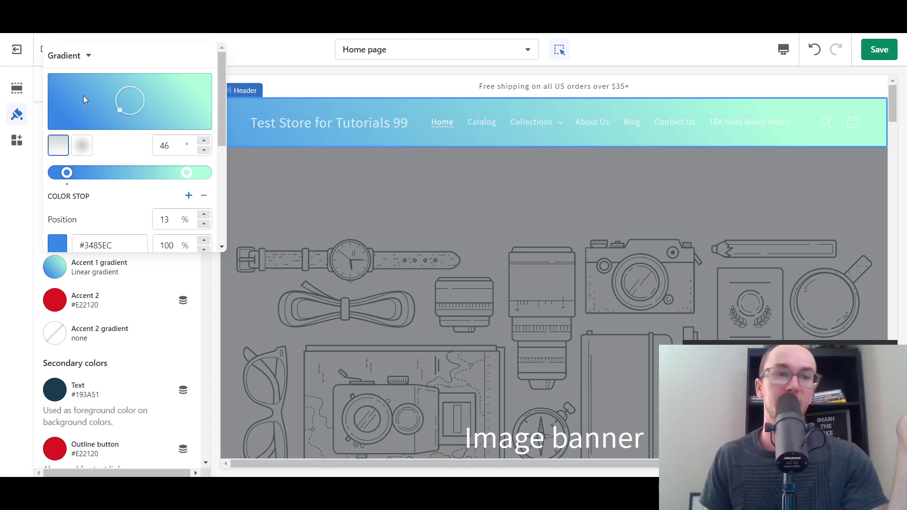
left_click_drag(108, 111, 132, 118)
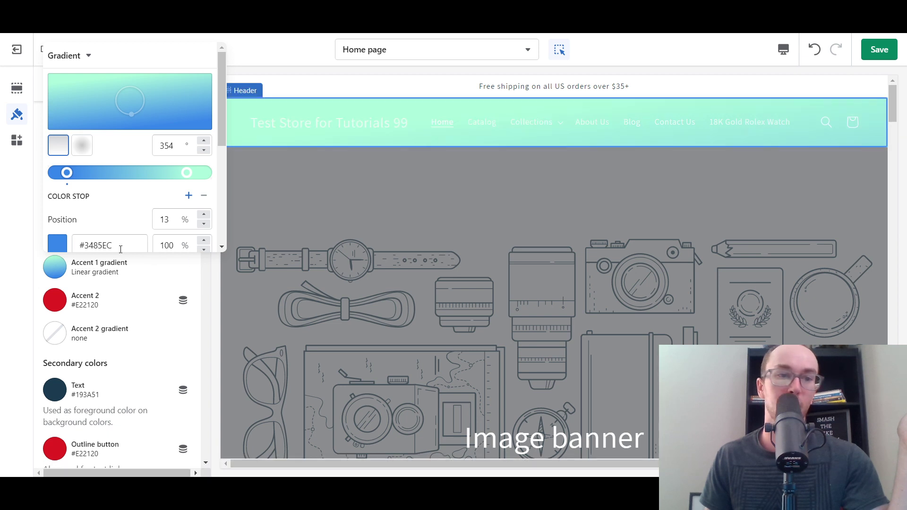
left_click(105, 263)
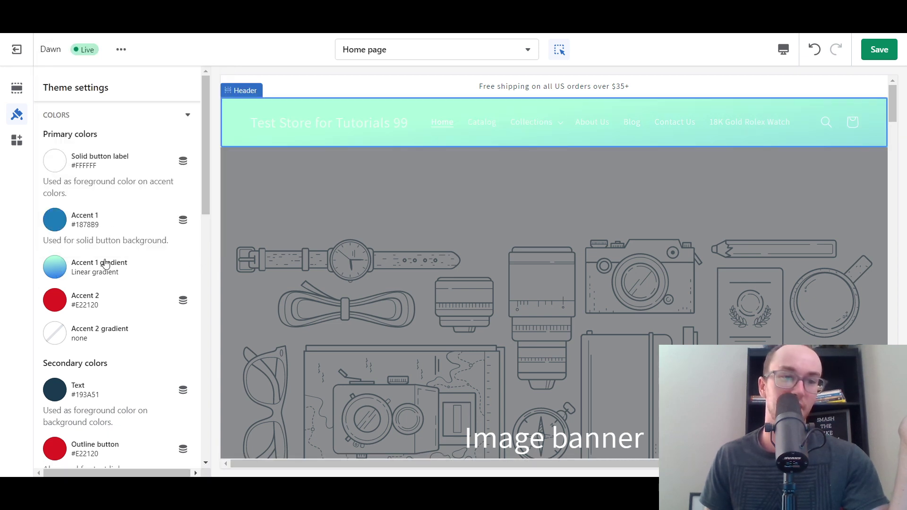
- Remove the blue-to-mint linear gradient from Accent 1
left_click(65, 262)
scroll(125, 196, "down", 5)
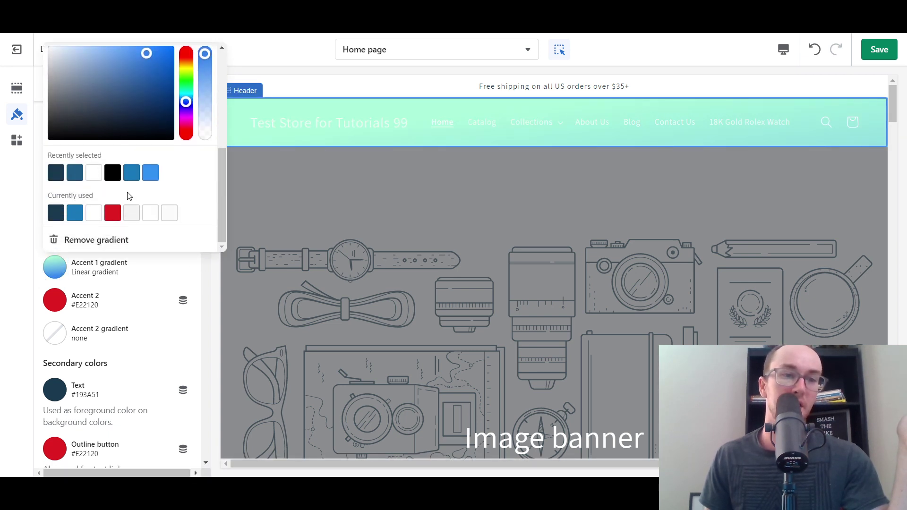
left_click(99, 248)
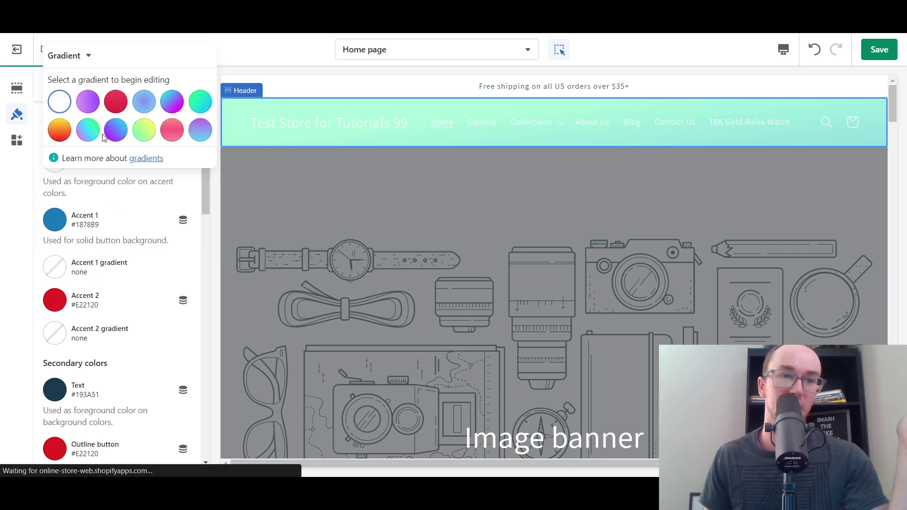
- Try the yellow-to-red linear preset on Accent 1, adding color stops including 81.4%, 61.9% and 40.7% and moving the red end stop to 83%
left_click(57, 129)
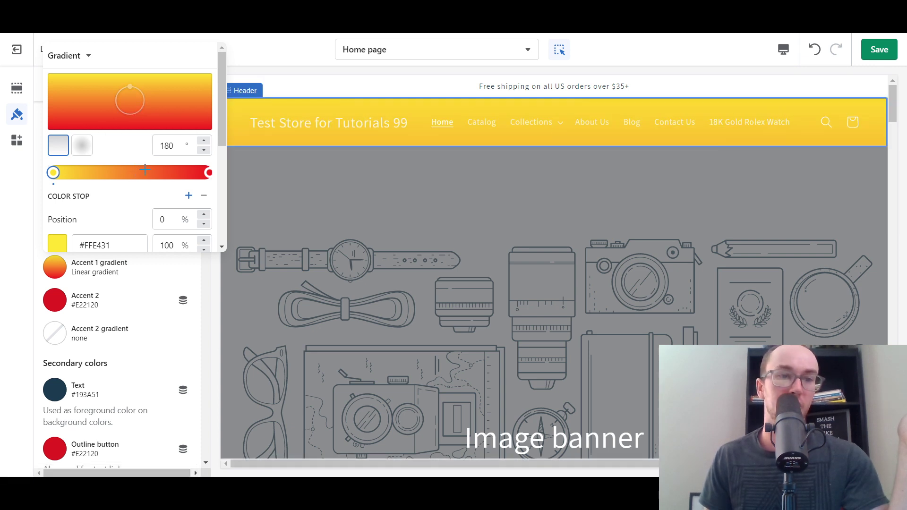
left_click(179, 173)
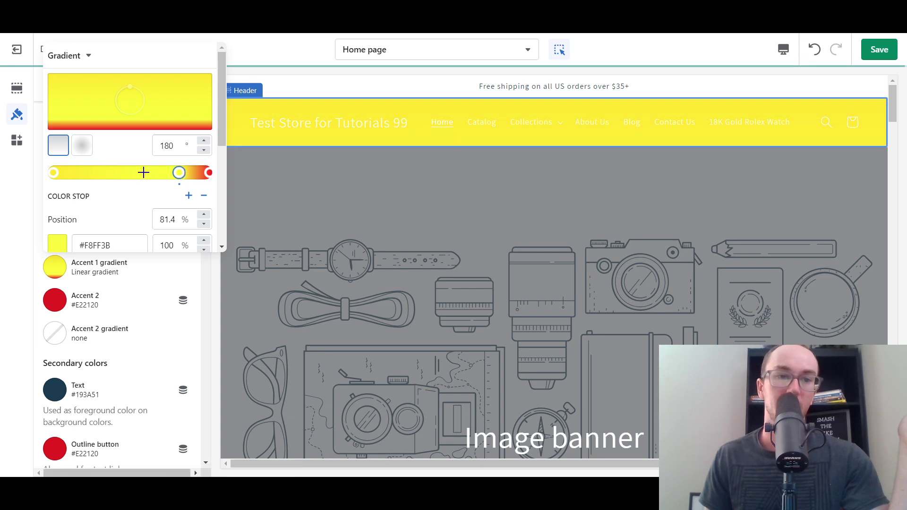
left_click(141, 172)
left_click(76, 173)
left_click_drag(206, 175, 184, 174)
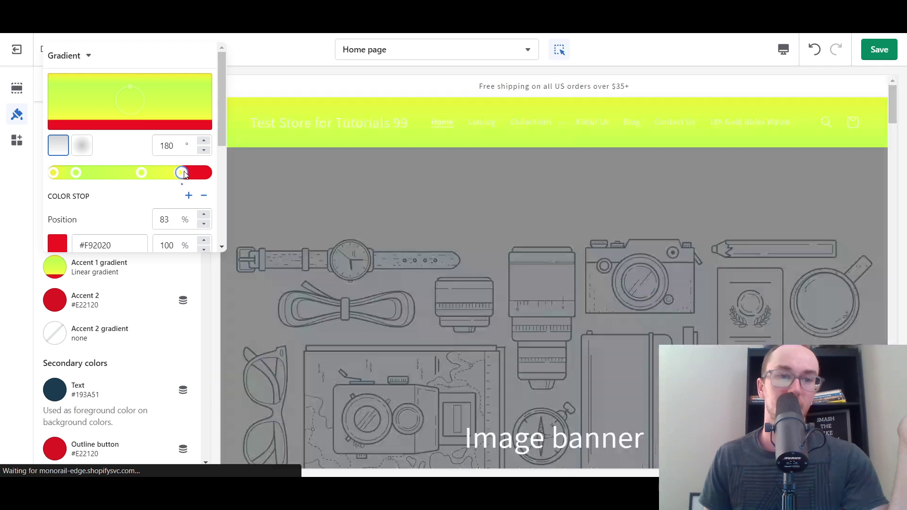
left_click(147, 173)
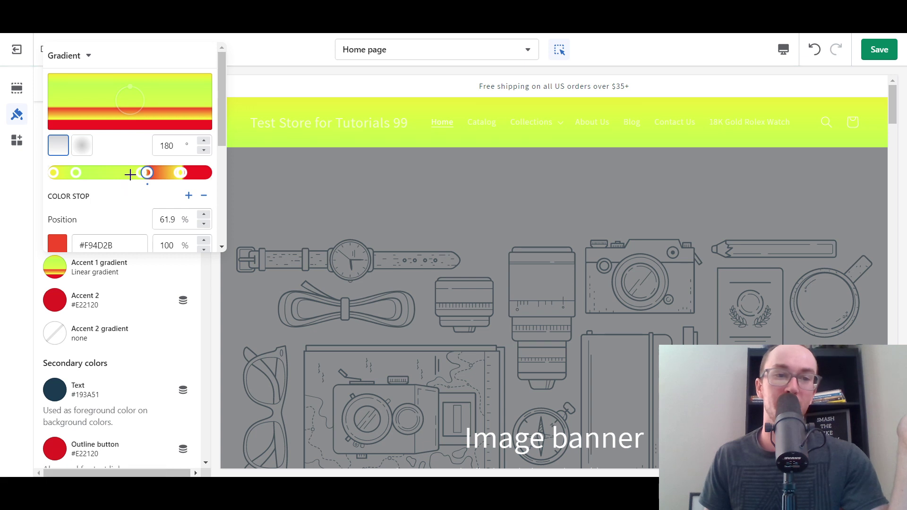
left_click(113, 173)
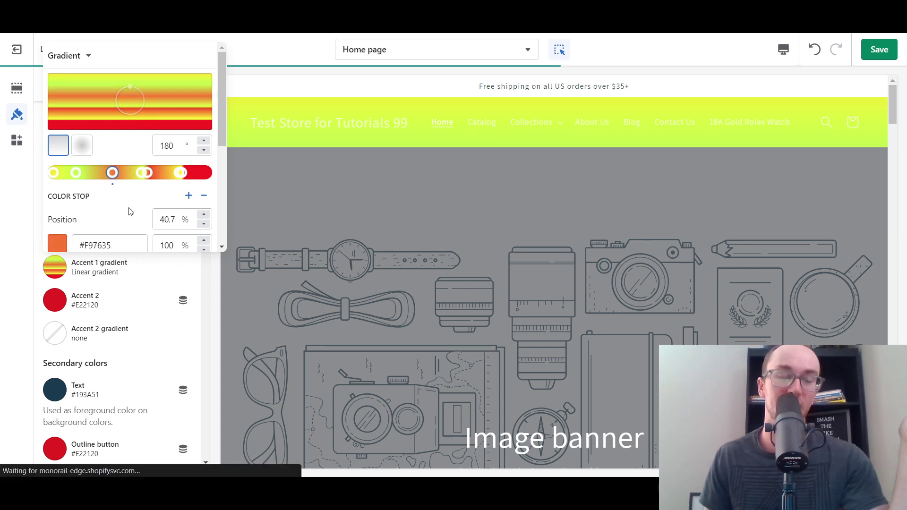
- Remove the striped yellow, green and red gradient from Accent 1
scroll(138, 208, "down", 5)
scroll(137, 208, "up", 5)
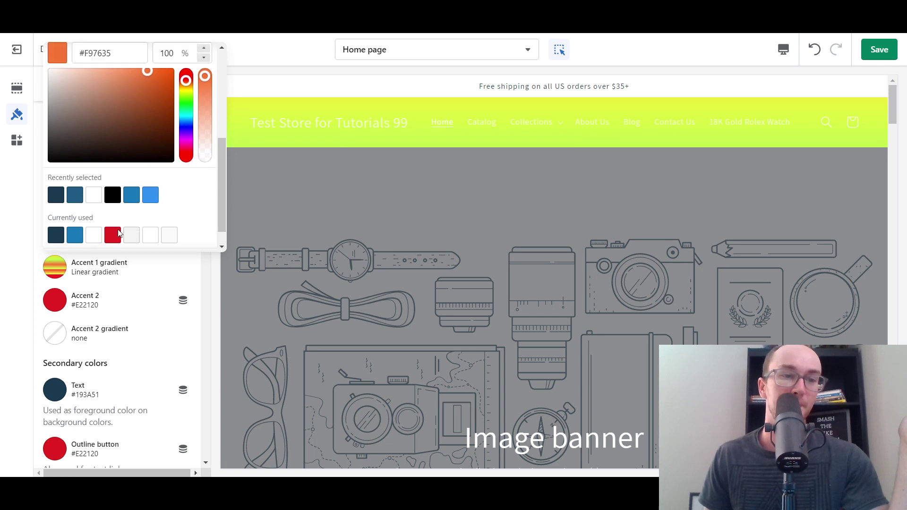
scroll(122, 222, "down", 5)
left_click(110, 240)
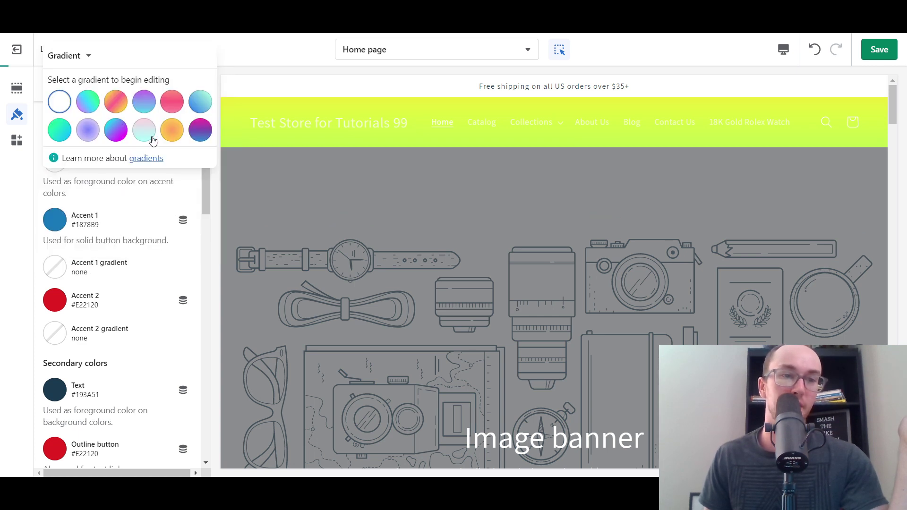
- Apply the violet radial gradient preset to Accent 1 and save the theme changes
left_click(122, 103)
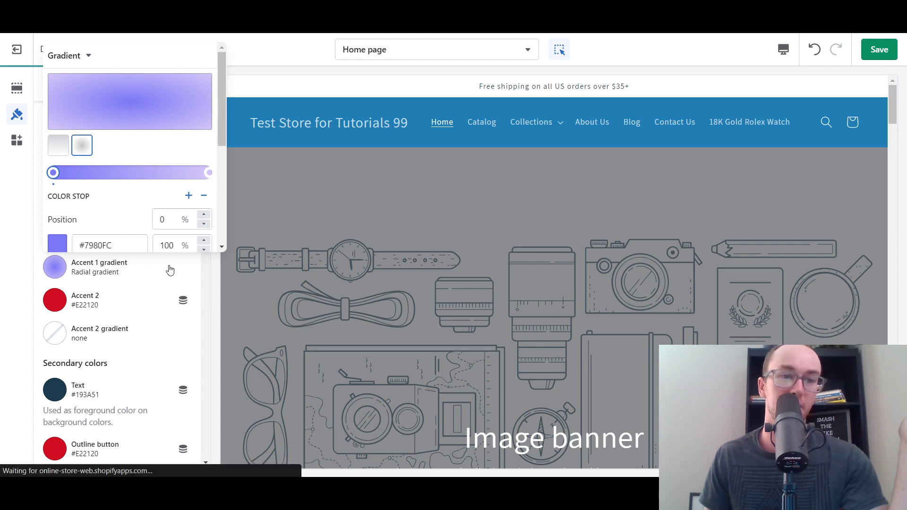
left_click(199, 269)
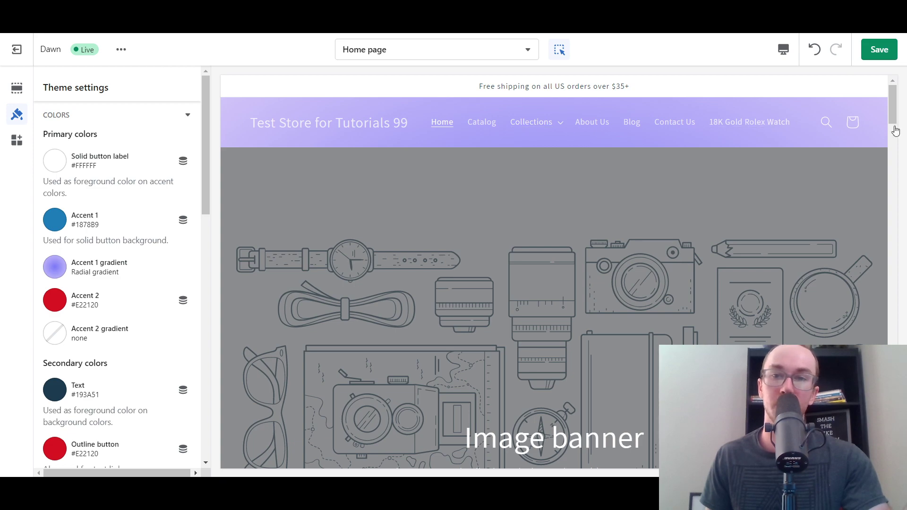
scroll(777, 237, "down", 10)
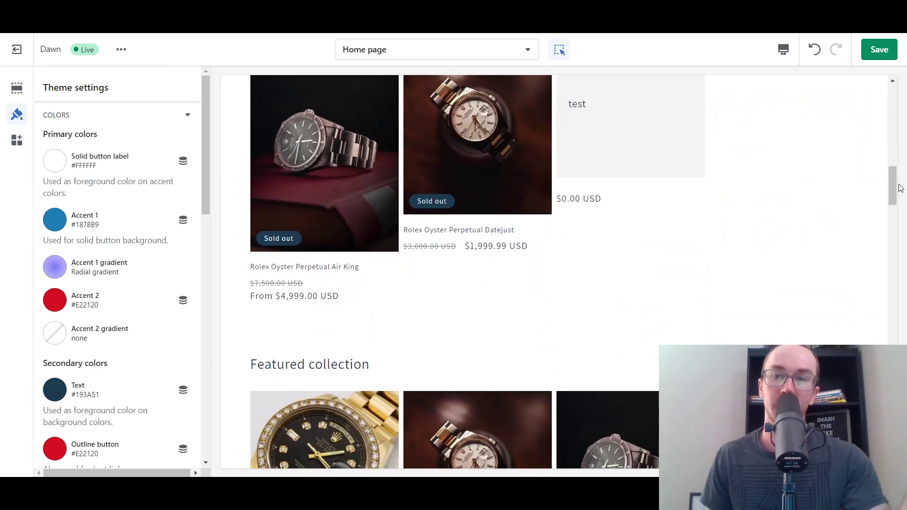
left_click_drag(892, 189, 904, 303)
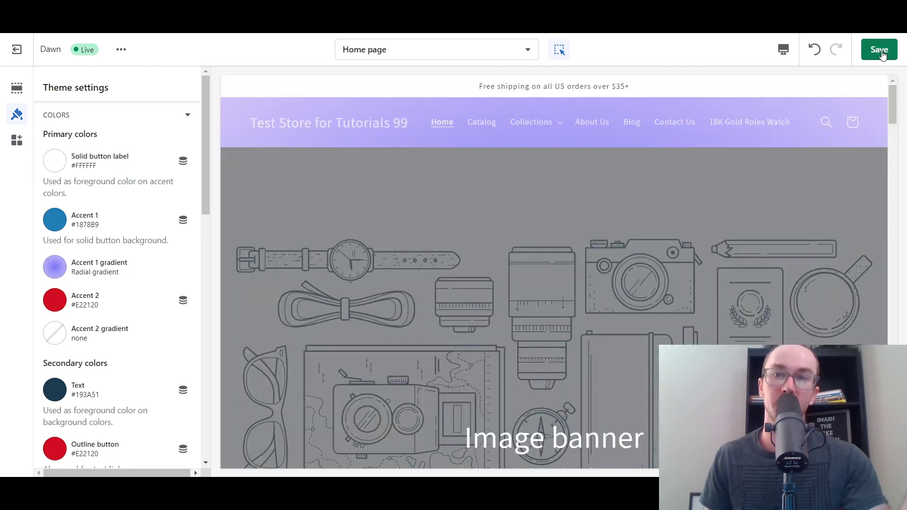
left_click(879, 49)
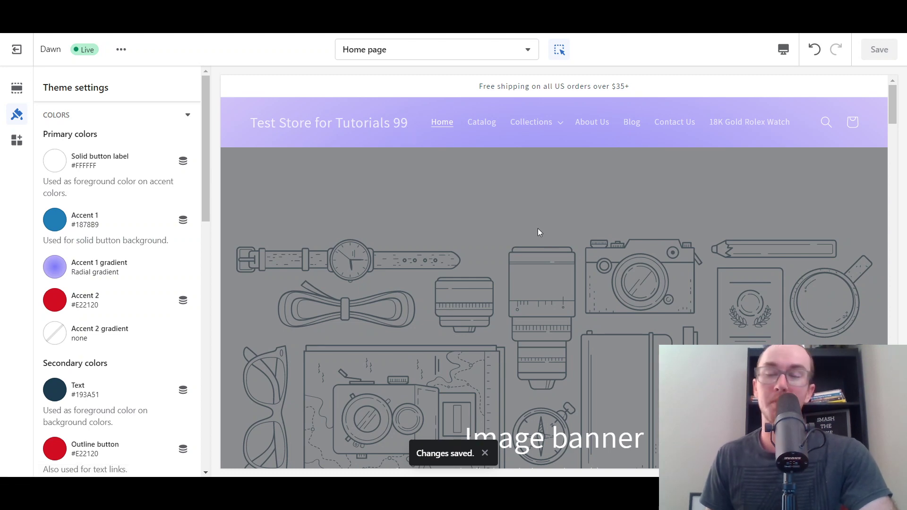
- Review the primary and secondary colors in the theme settings, then the home page's sections
scroll(522, 242, "down", 5)
scroll(512, 243, "up", 5)
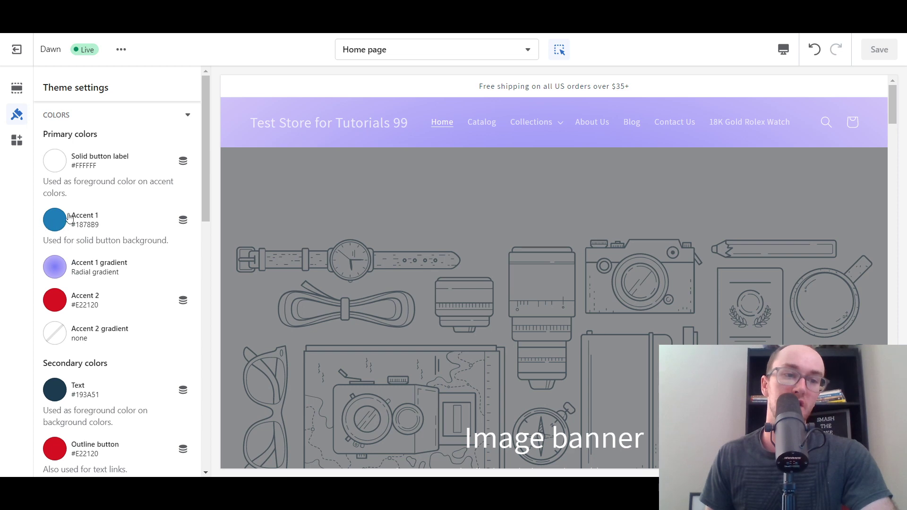
scroll(130, 303, "down", 10)
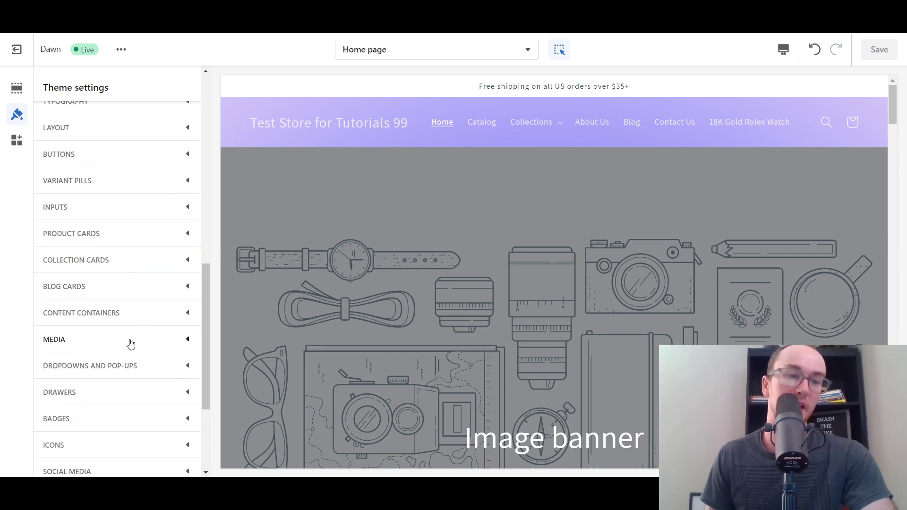
scroll(129, 283, "up", 10)
scroll(104, 160, "down", 5)
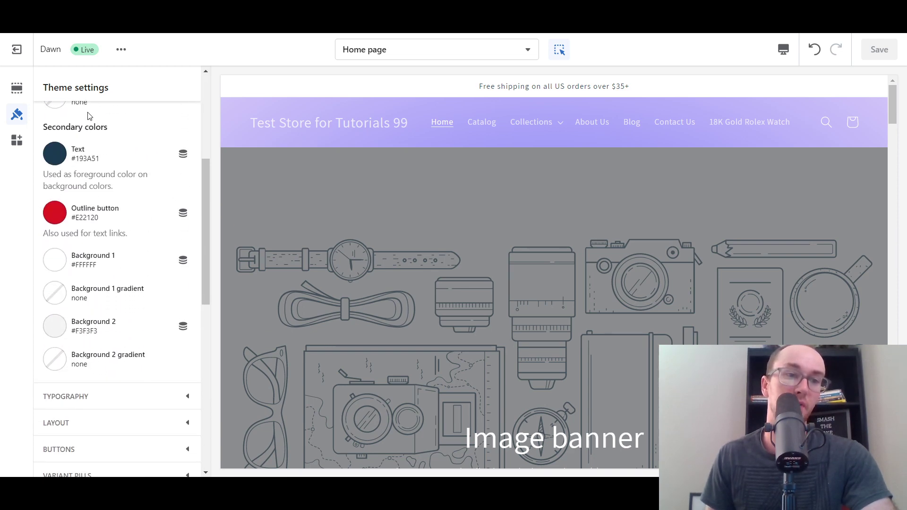
scroll(159, 189, "up", 5)
left_click(17, 89)
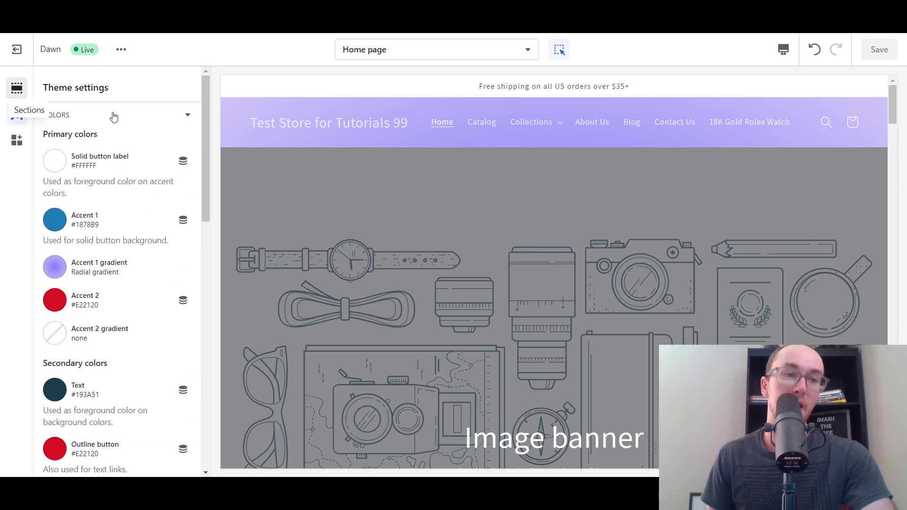
left_click(85, 126)
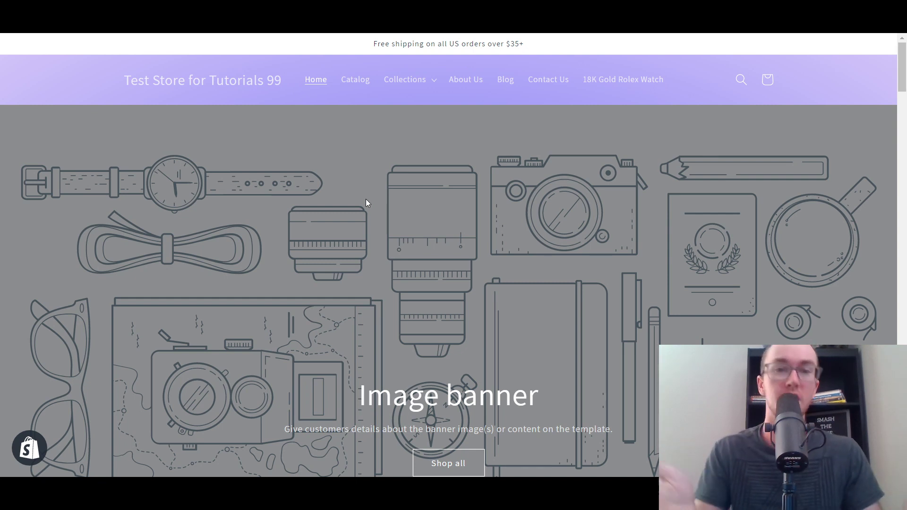
- Look over the storefront home page with its new header gradient and switch to the Shopify free-trial page
scroll(235, 254, "down", 10)
scroll(242, 279, "up", 10)
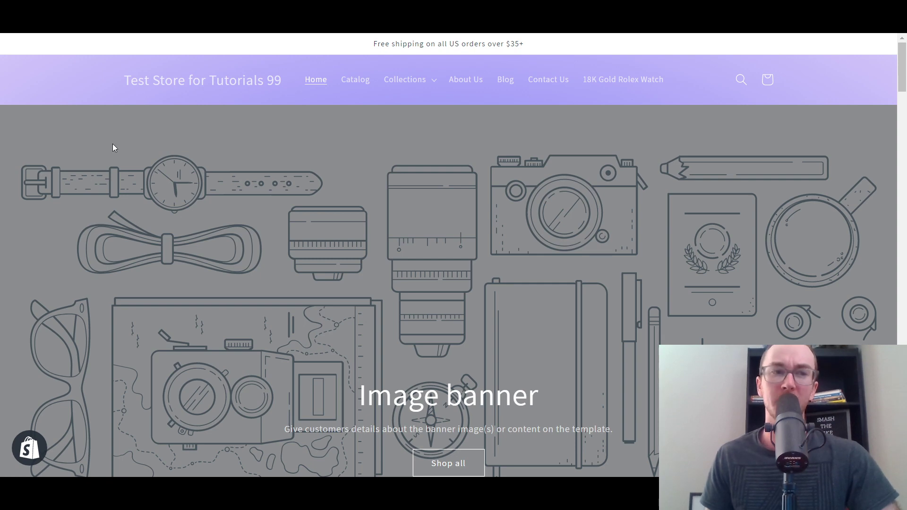
key("ctrl+Tab")
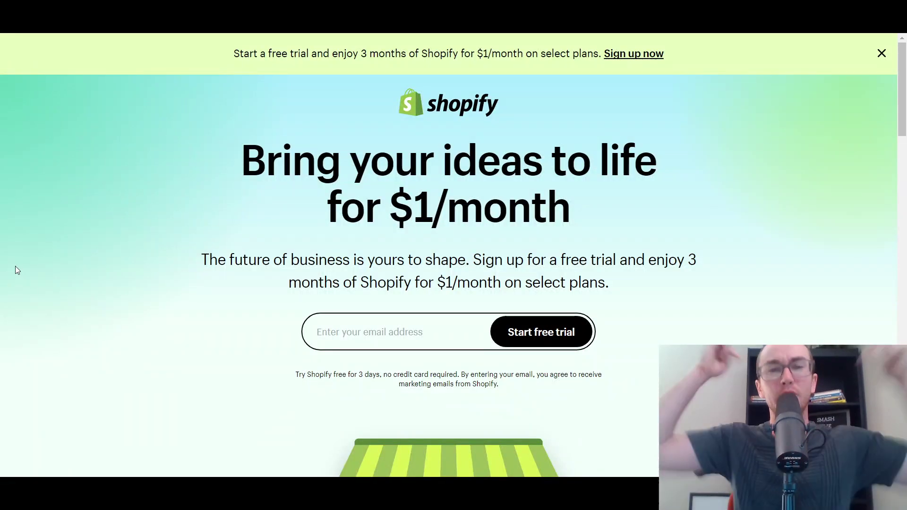